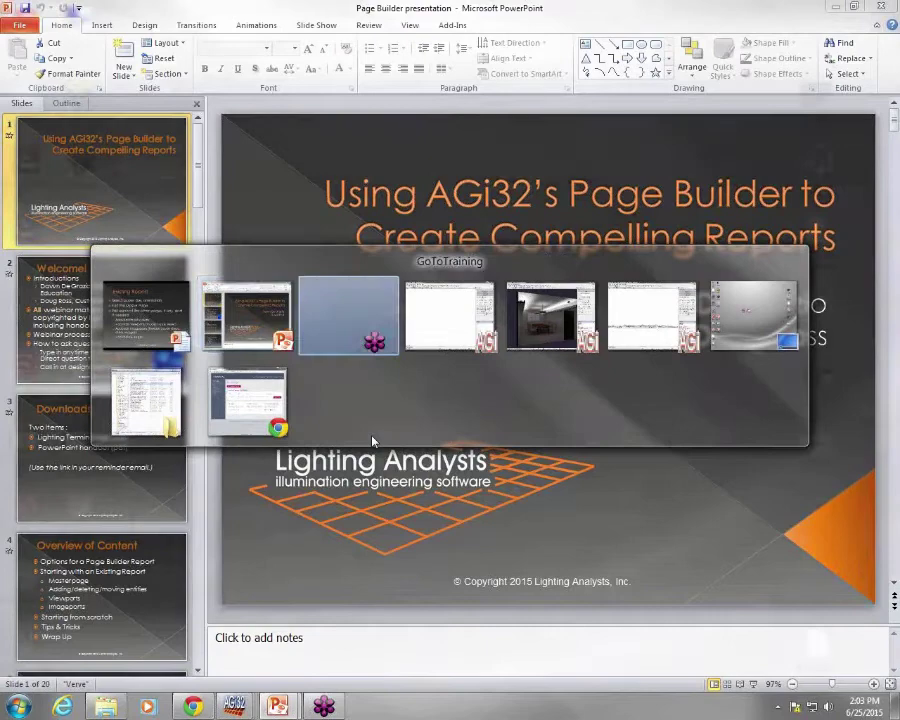
Switch to the AGi32 window and enter Model mode to show the conference room plan
{"action": "key", "text": "Tab"}
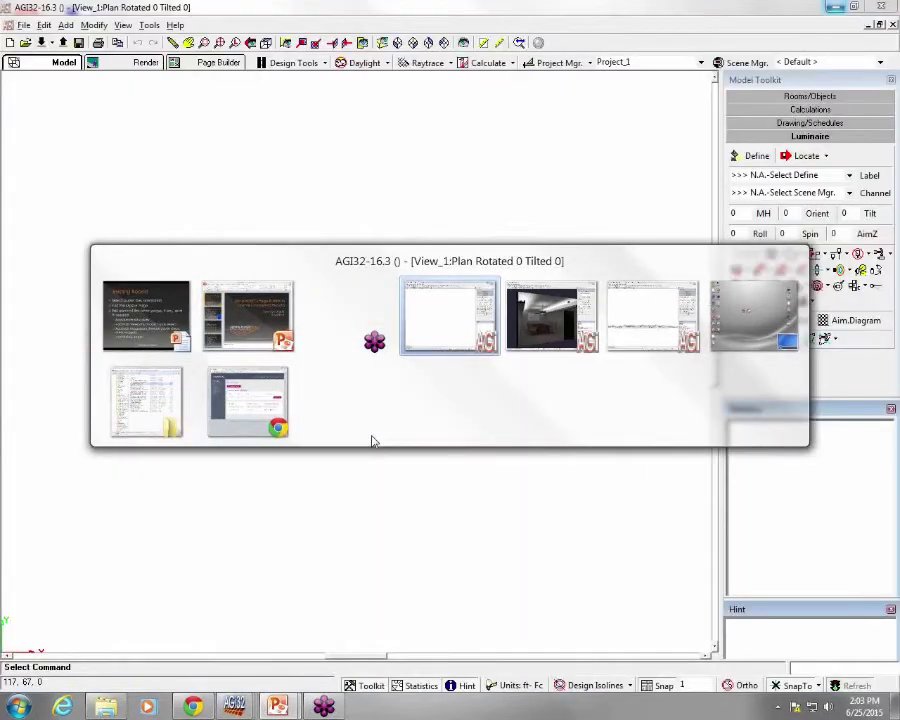
{"action": "key", "text": "Tab"}
{"action": "key", "text": "Tab"}
{"action": "key", "text": "Tab"}
{"action": "key", "text": "Tab"}
{"action": "key", "text": "Tab"}
{"action": "key", "text": "Tab"}
{"action": "key", "text": "Tab"}
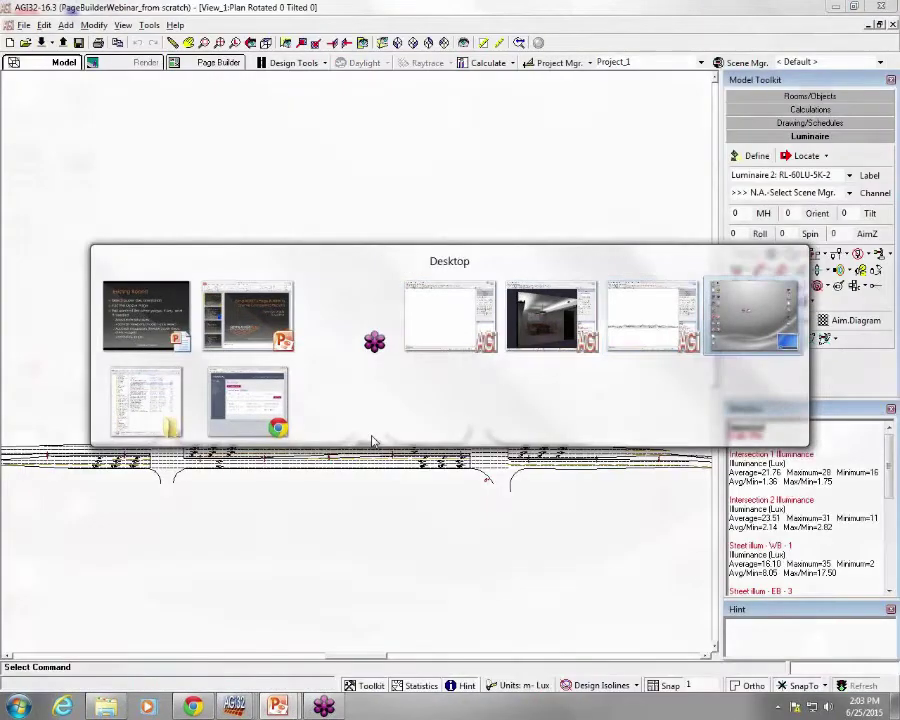
{"action": "key", "text": "Tab"}
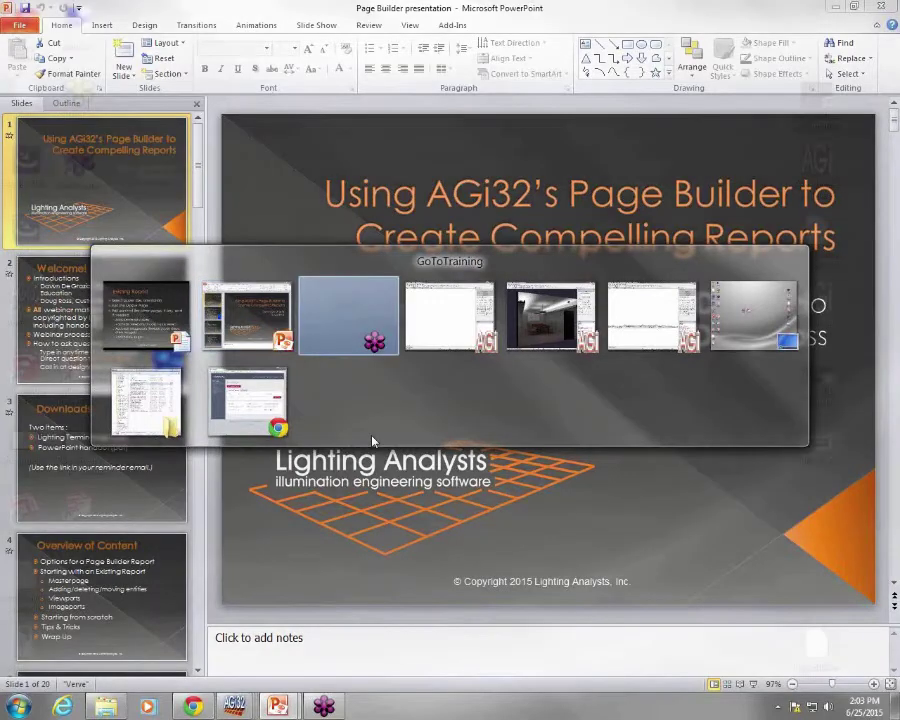
{"action": "key", "text": "Tab"}
{"action": "key", "text": "Tab"}
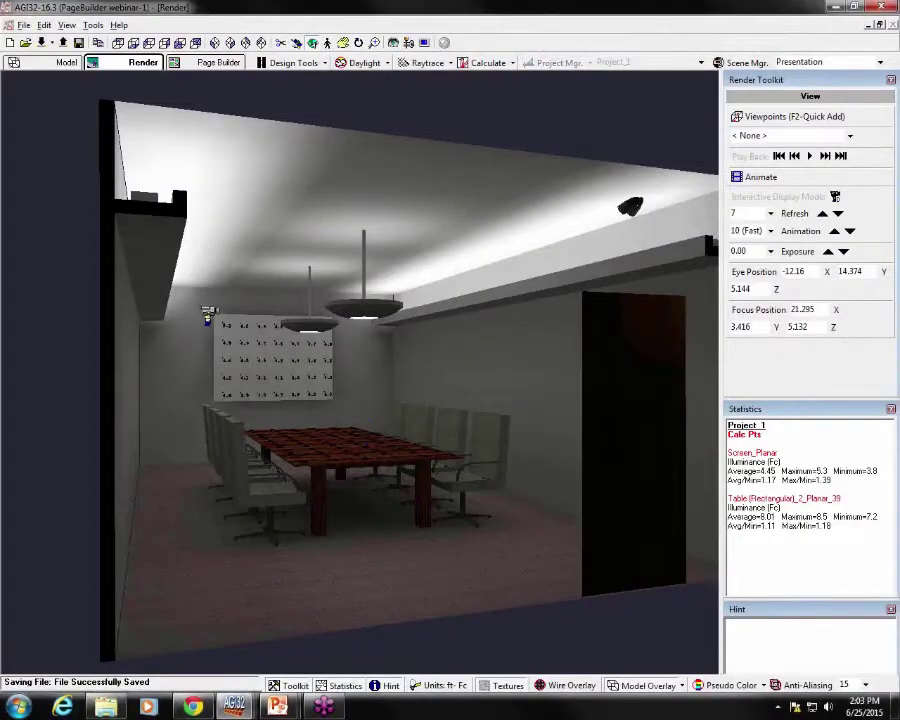
{"action": "left_click", "coordinate": [56, 61]}
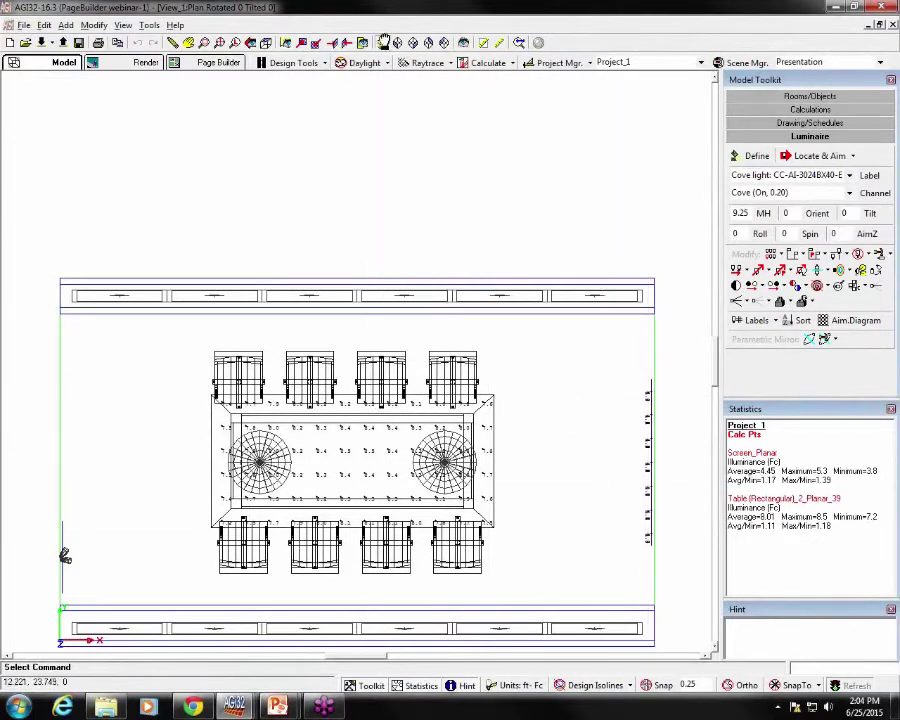
{"action": "left_click", "coordinate": [383, 43]}
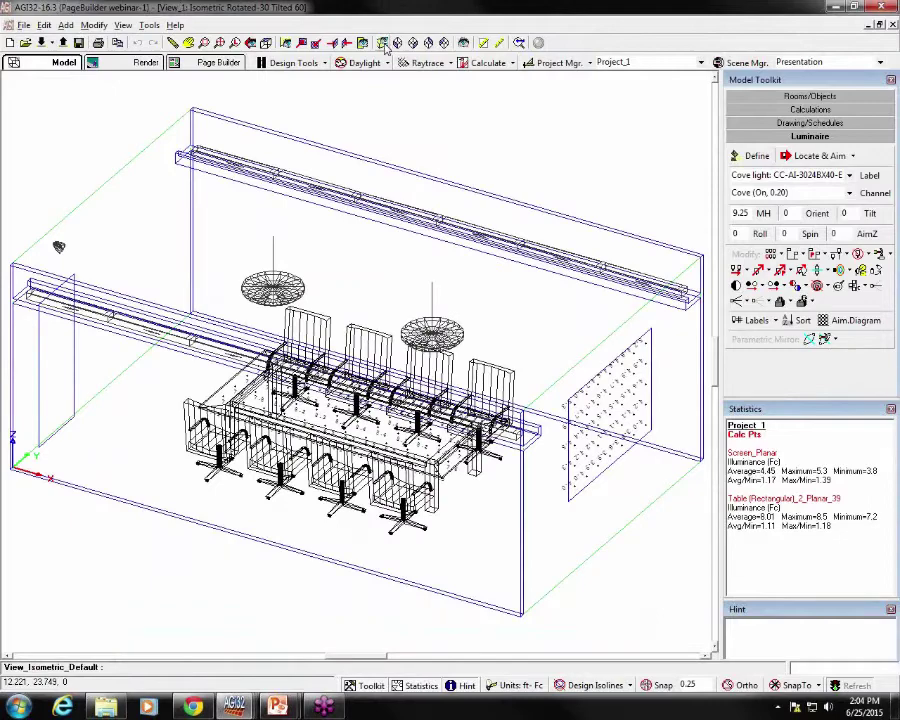
{"action": "left_click", "coordinate": [397, 43]}
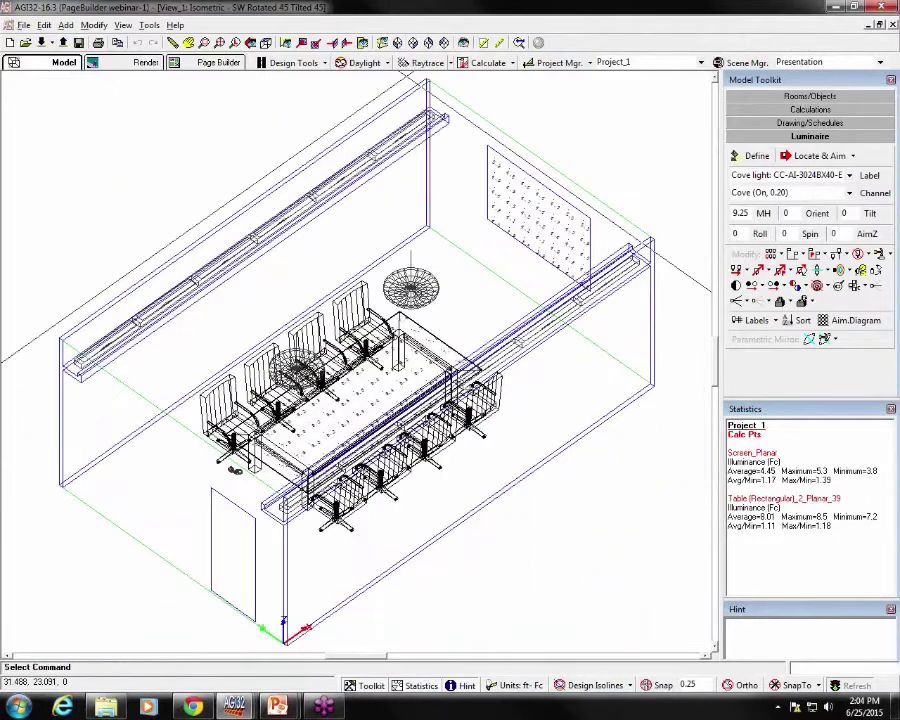
{"action": "left_click_drag", "start_coordinate": [233, 470], "coordinate": [305, 440]}
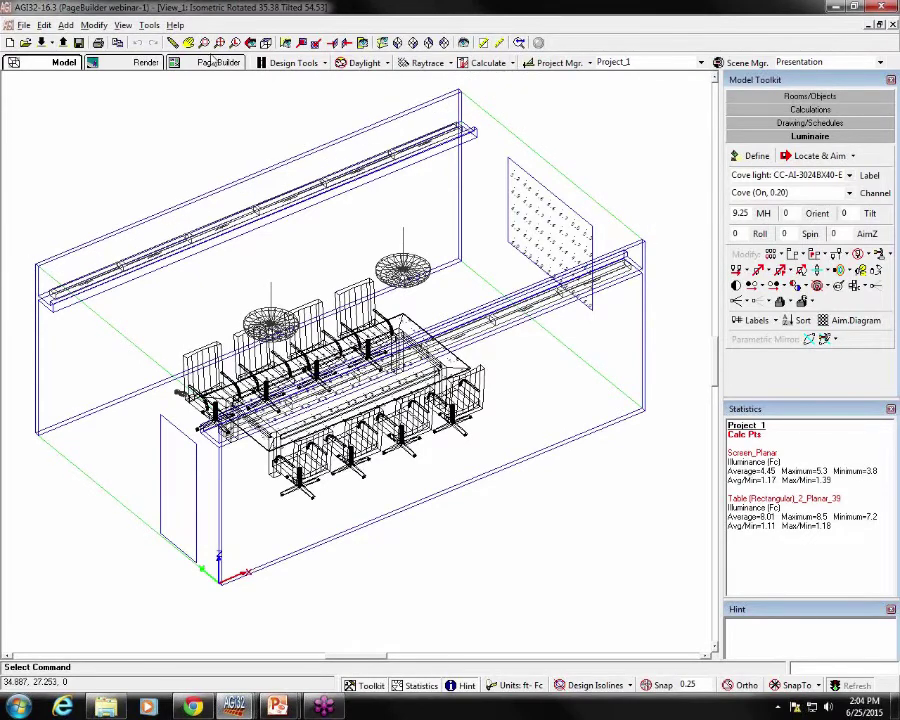
{"action": "left_click", "coordinate": [265, 44]}
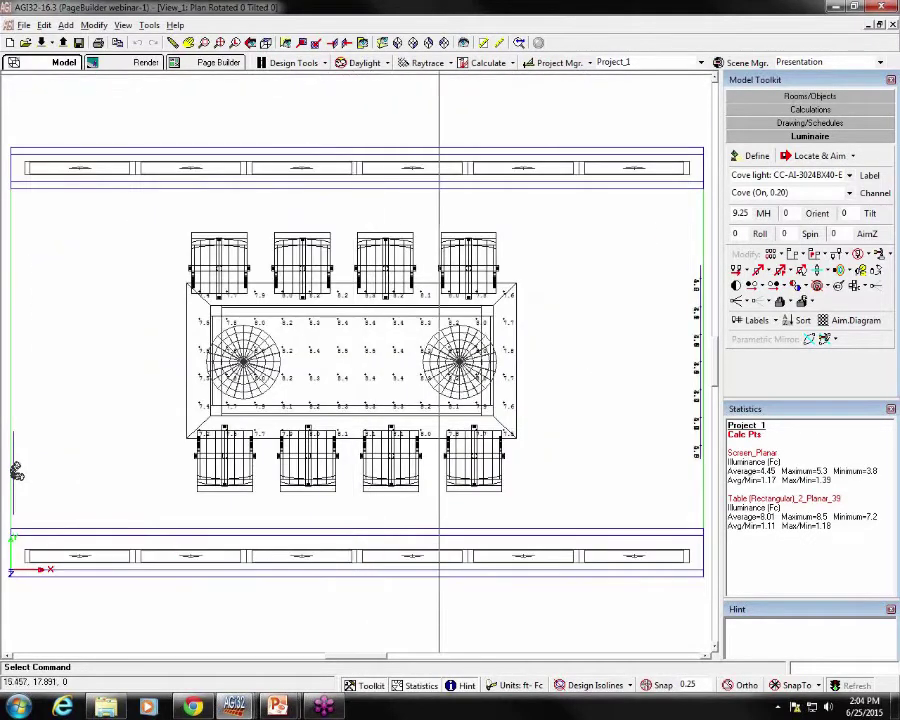
In View Manager, add a plan view named 'Screen' and set Cascade display
{"action": "left_click", "coordinate": [465, 44]}
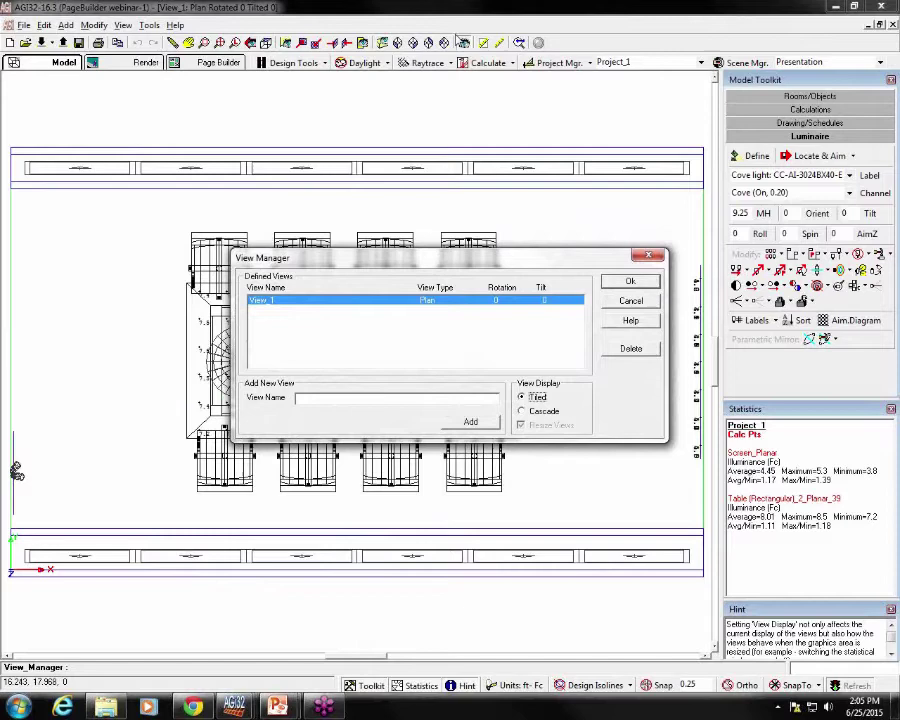
{"action": "left_click", "coordinate": [317, 397]}
{"action": "type", "text": "Screen"}
{"action": "left_click", "coordinate": [458, 424]}
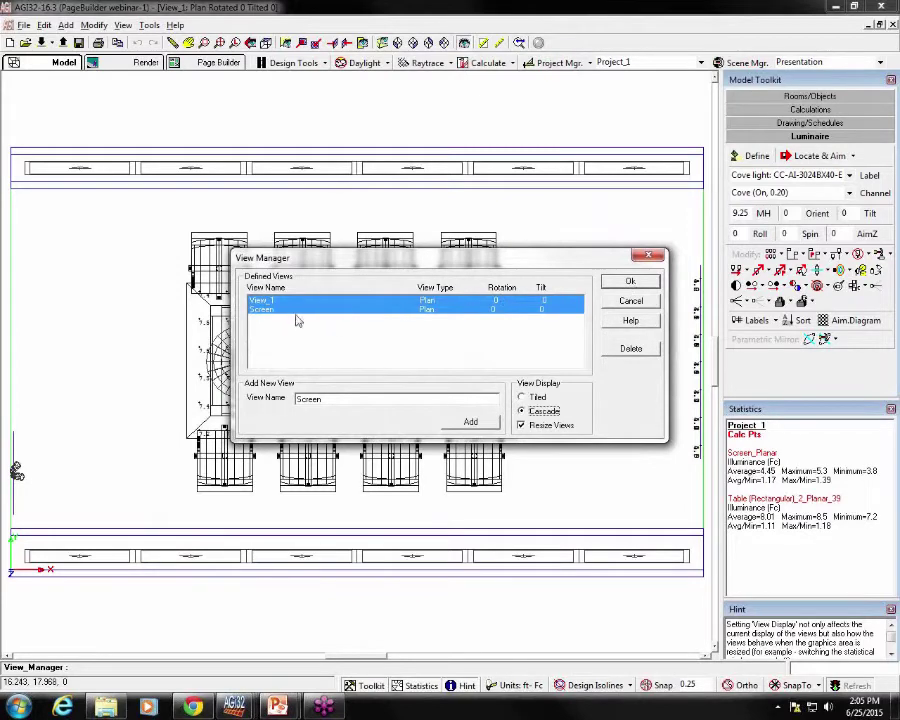
{"action": "left_click", "coordinate": [645, 284]}
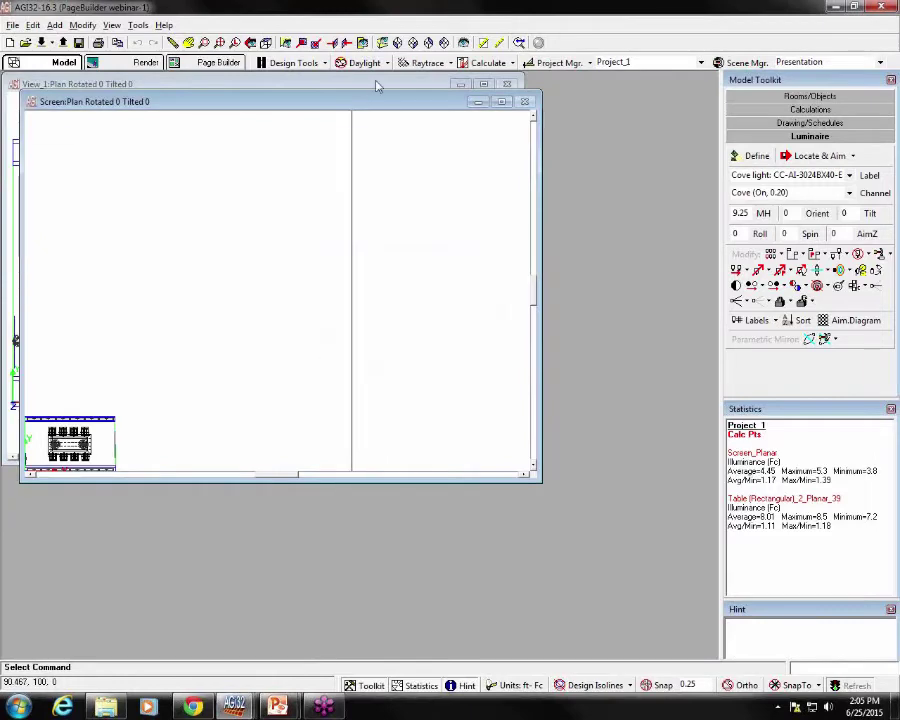
Move the View_1 window down-right and zoom extents in the Screen window
{"action": "left_click", "coordinate": [393, 91]}
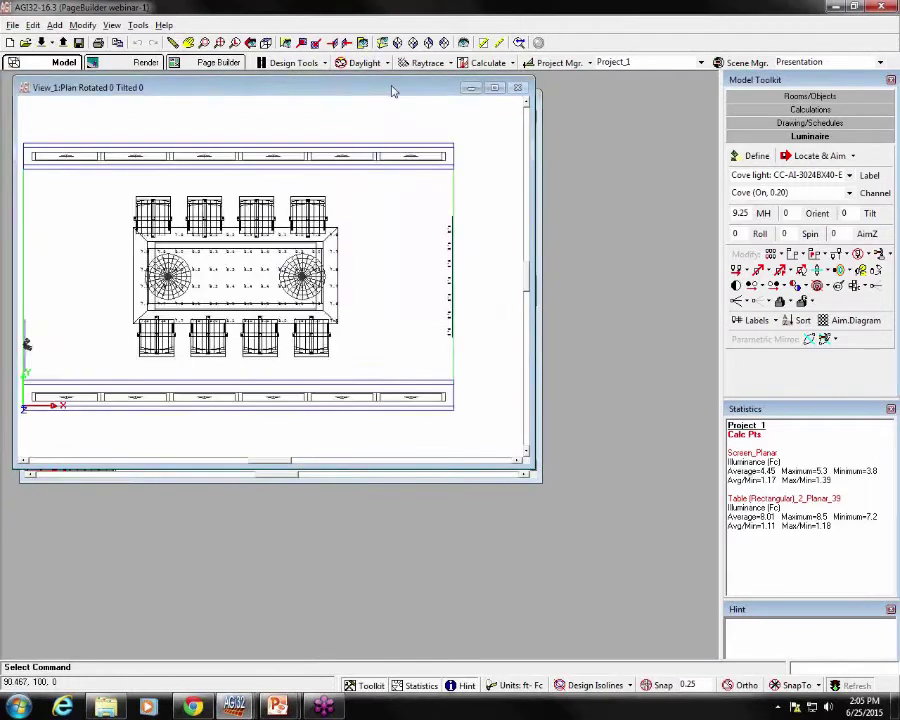
{"action": "left_click_drag", "start_coordinate": [393, 91], "coordinate": [566, 285]}
{"action": "left_click", "coordinate": [302, 250]}
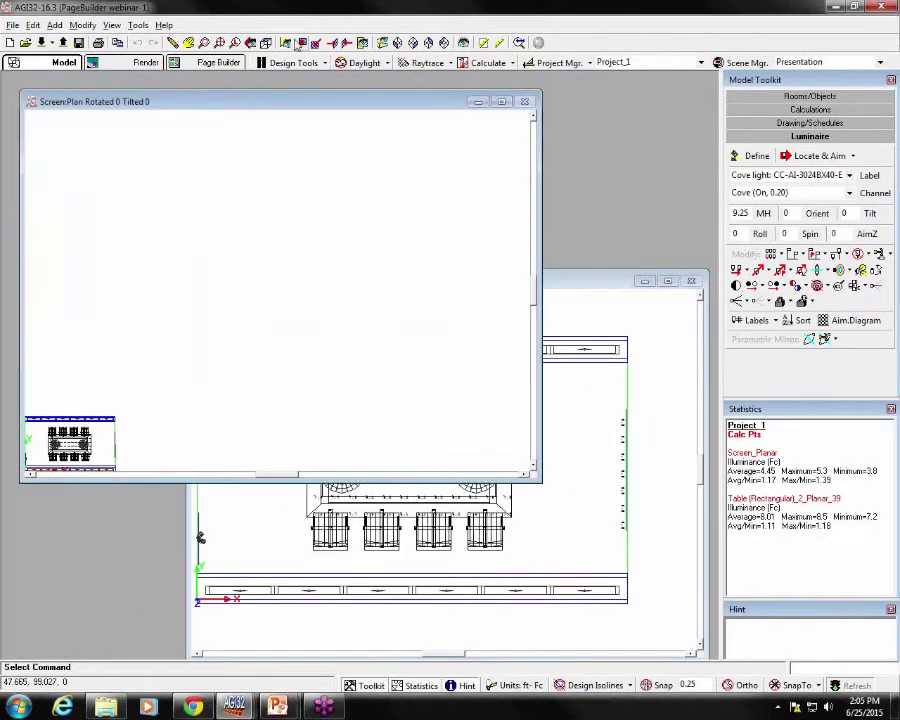
{"action": "left_click", "coordinate": [265, 42]}
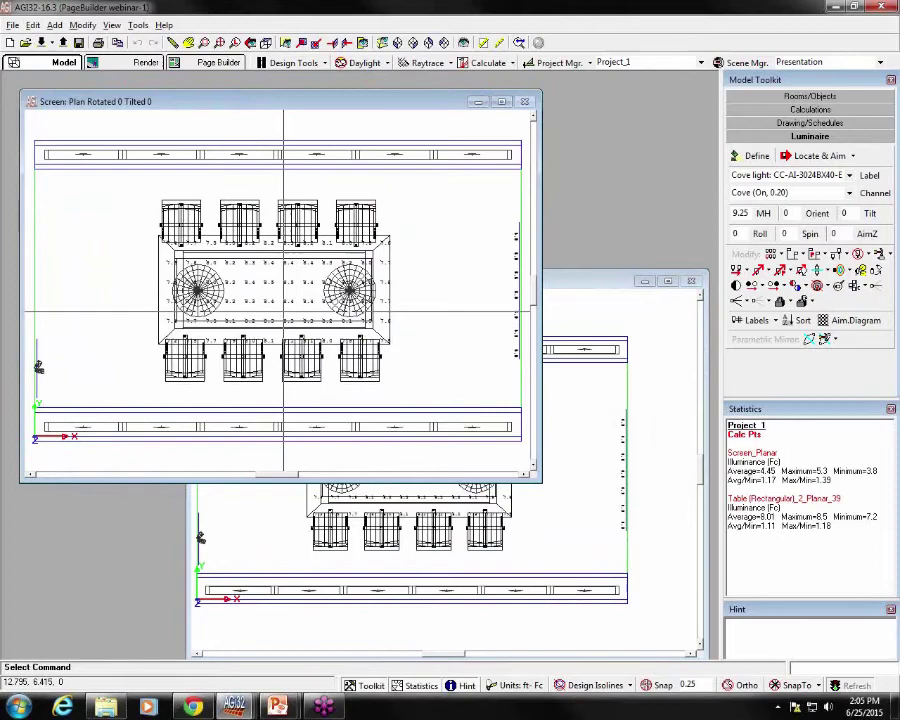
Reposition the View_1 and Screen windows so both plan views are visible
{"action": "left_click", "coordinate": [568, 541]}
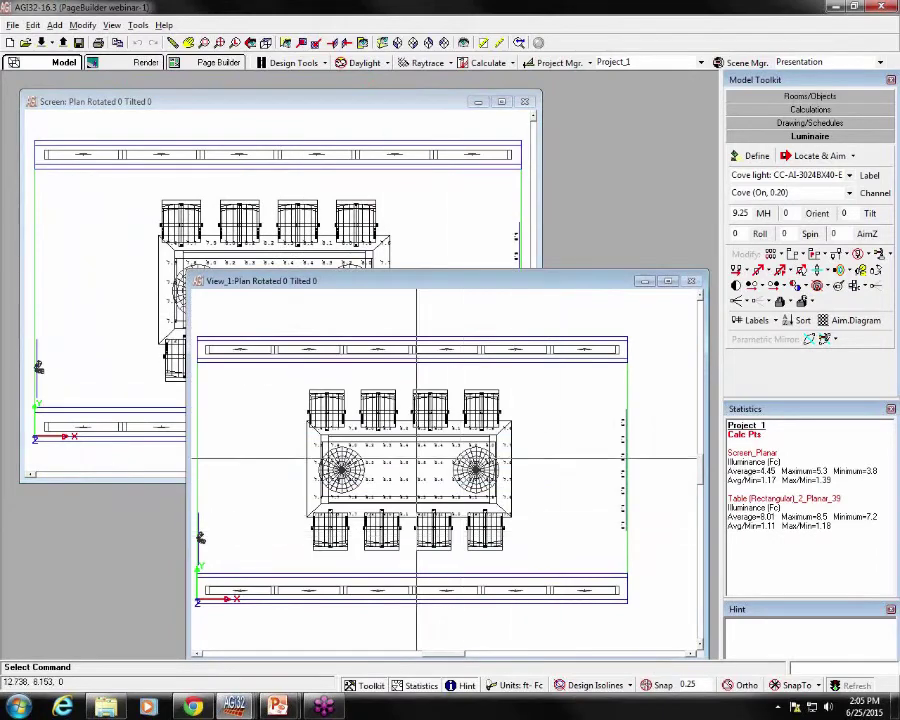
{"action": "mouse_move", "coordinate": [325, 285]}
{"action": "left_mouse_down"}
{"action": "mouse_move", "coordinate": [146, 127]}
{"action": "mouse_move", "coordinate": [336, 151]}
{"action": "mouse_move", "coordinate": [339, 272]}
{"action": "left_mouse_up"}
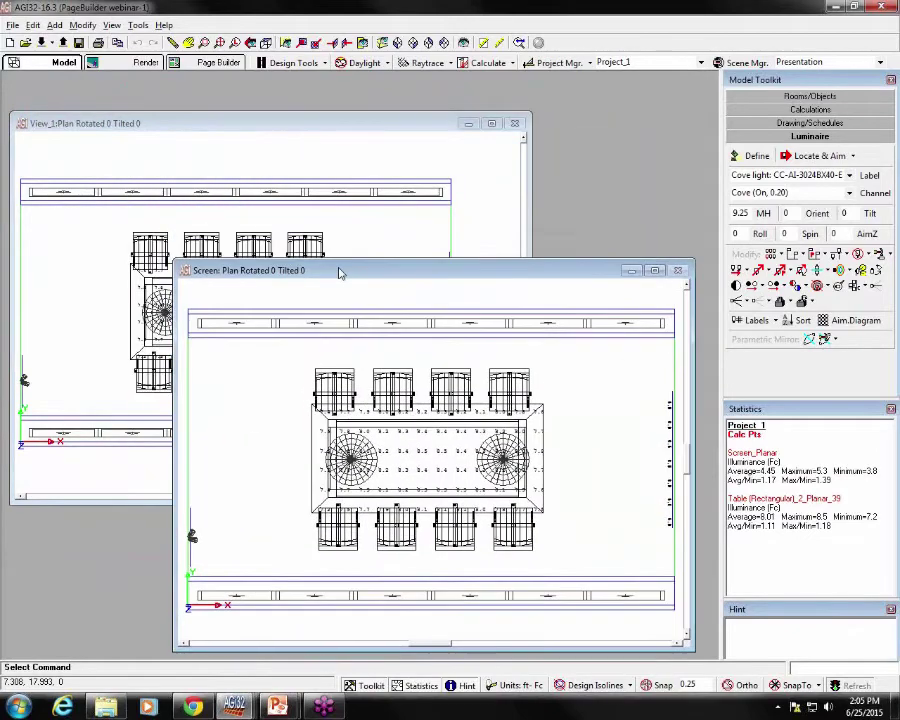
{"action": "left_click_drag", "start_coordinate": [263, 124], "coordinate": [260, 93]}
{"action": "left_click", "coordinate": [531, 287]}
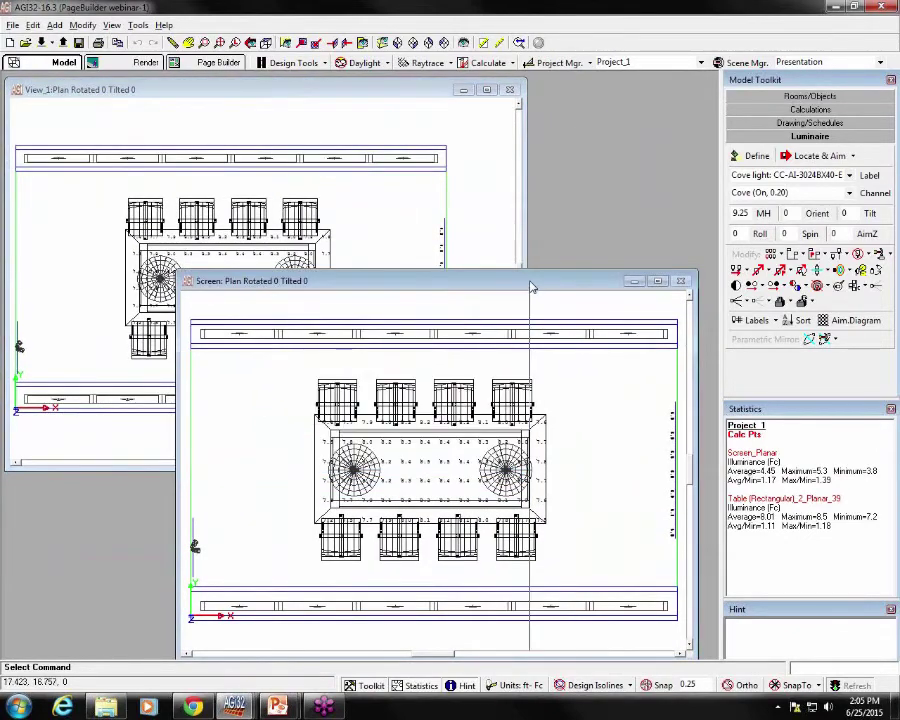
{"action": "mouse_move", "coordinate": [531, 287]}
{"action": "left_mouse_down"}
{"action": "mouse_move", "coordinate": [539, 257]}
{"action": "mouse_move", "coordinate": [545, 277]}
{"action": "left_mouse_up"}
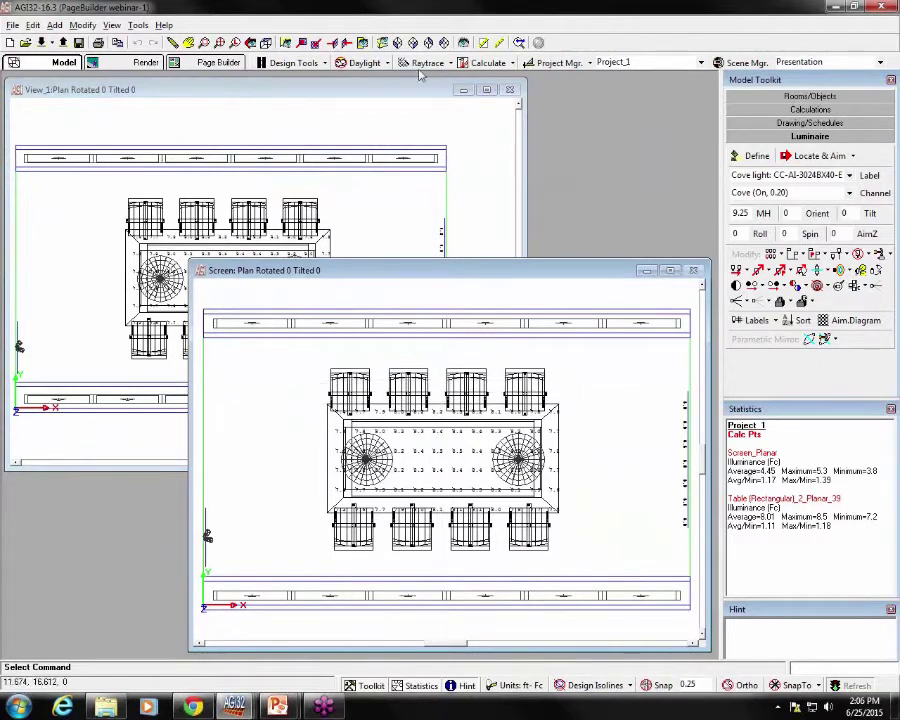
Set Screen to Elevation View - Looking East and zoom extents on the View_1 plan
{"action": "left_click", "coordinate": [335, 45]}
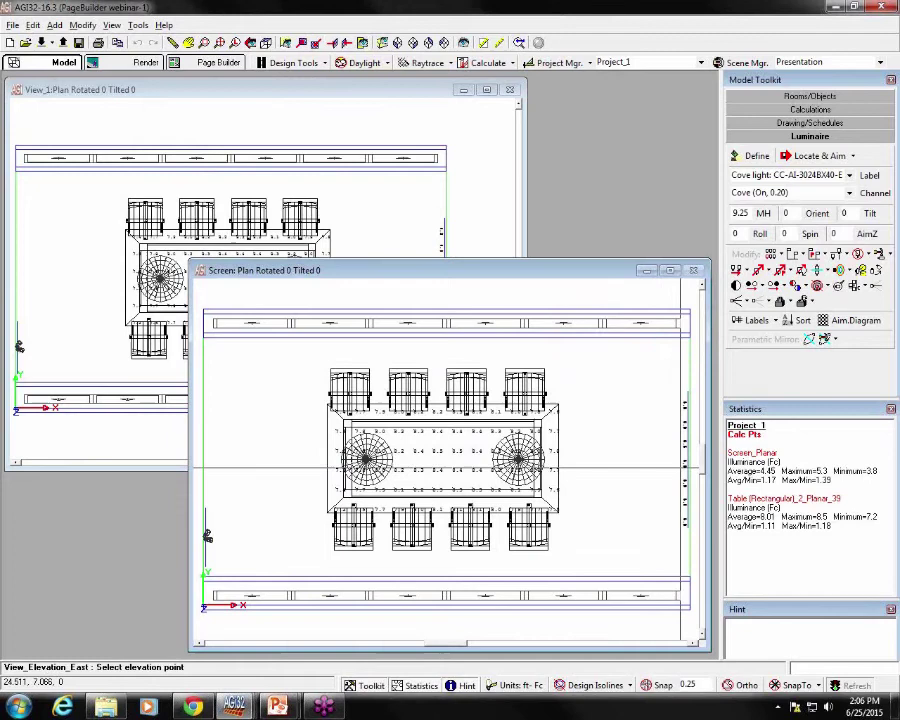
{"action": "left_click", "coordinate": [207, 537]}
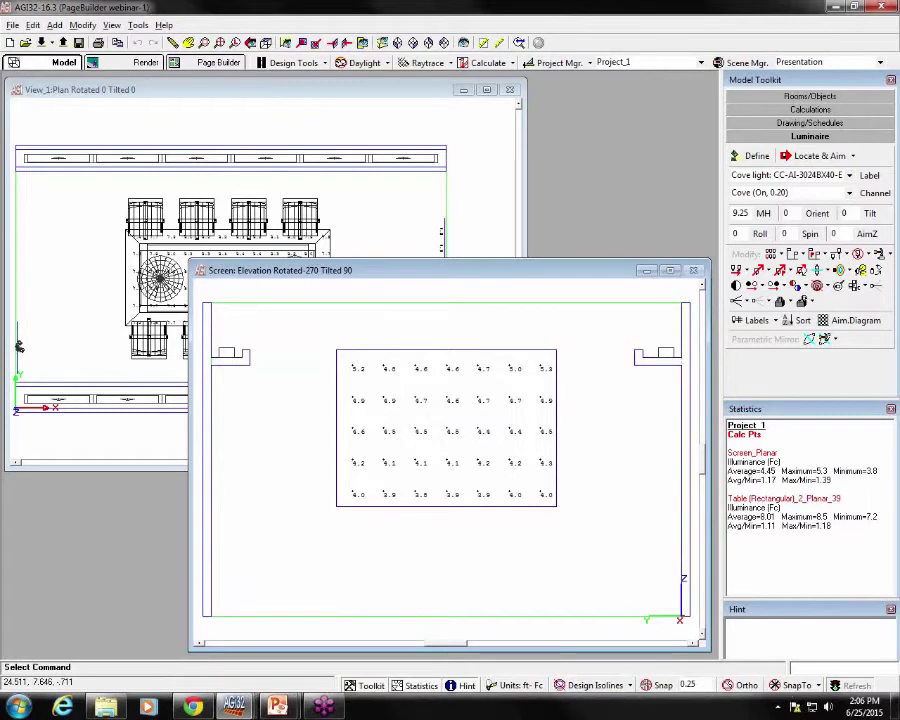
{"action": "left_click", "coordinate": [345, 184]}
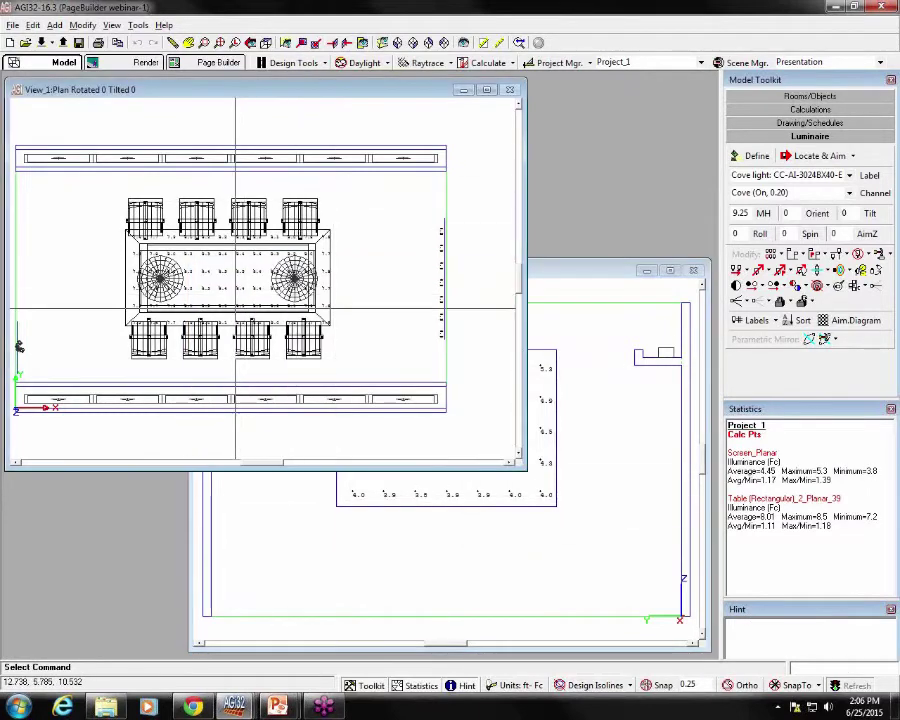
{"action": "left_click", "coordinate": [233, 44]}
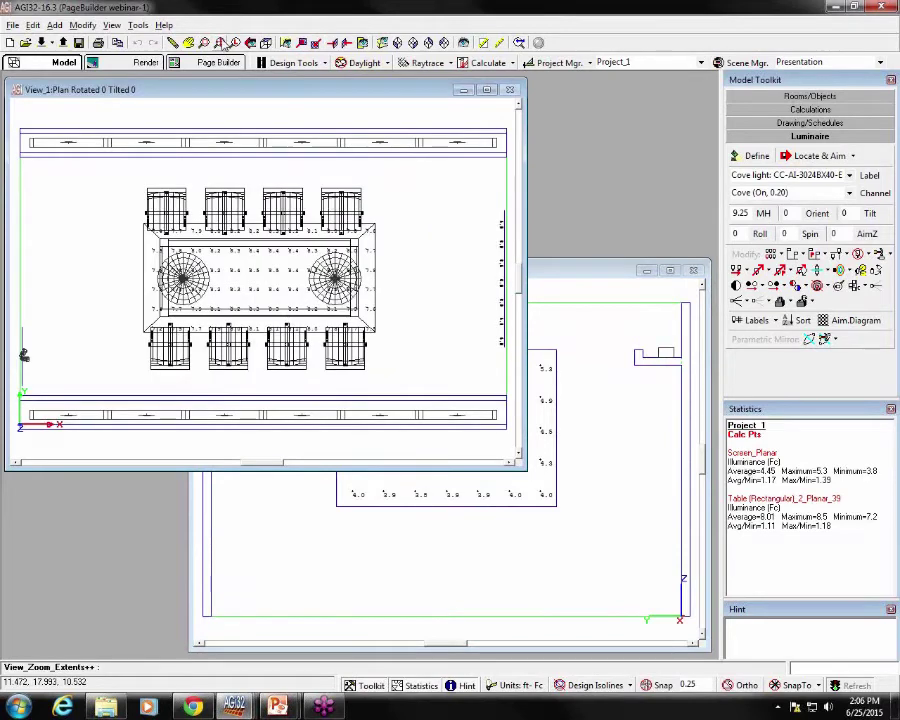
{"action": "left_click", "coordinate": [500, 540]}
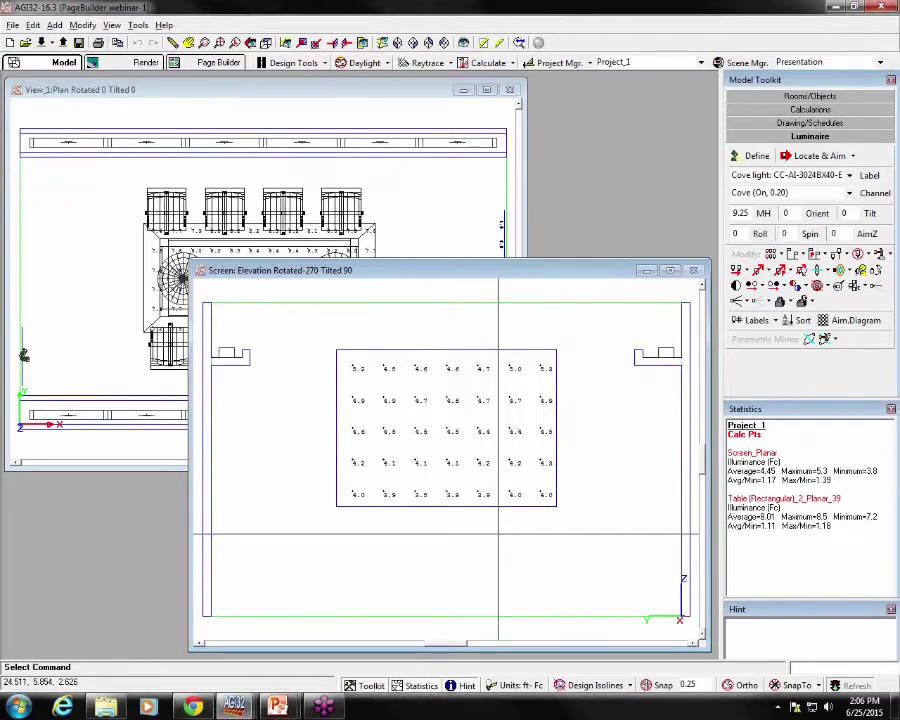
Switch the conference room to Render mode with anti-aliasing turned on
{"action": "left_click", "coordinate": [130, 66]}
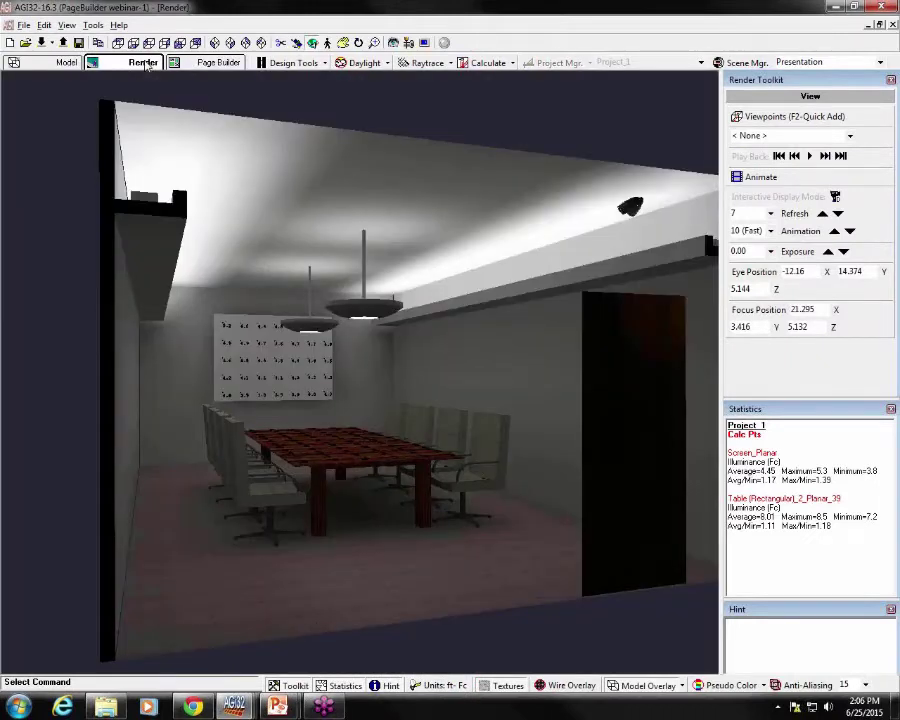
{"action": "left_click", "coordinate": [781, 688]}
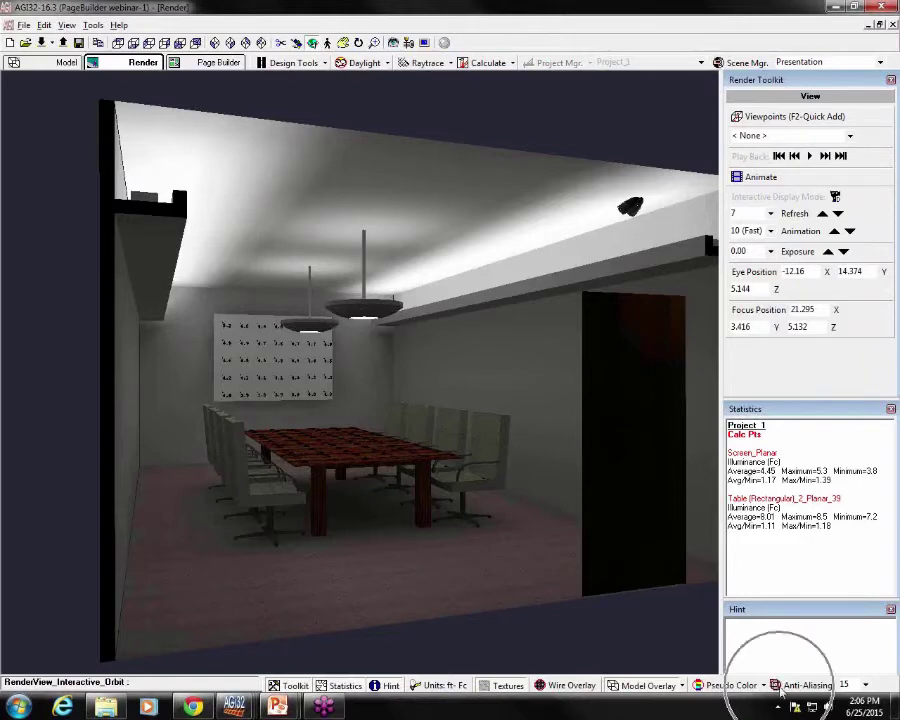
{"action": "left_click", "coordinate": [781, 688]}
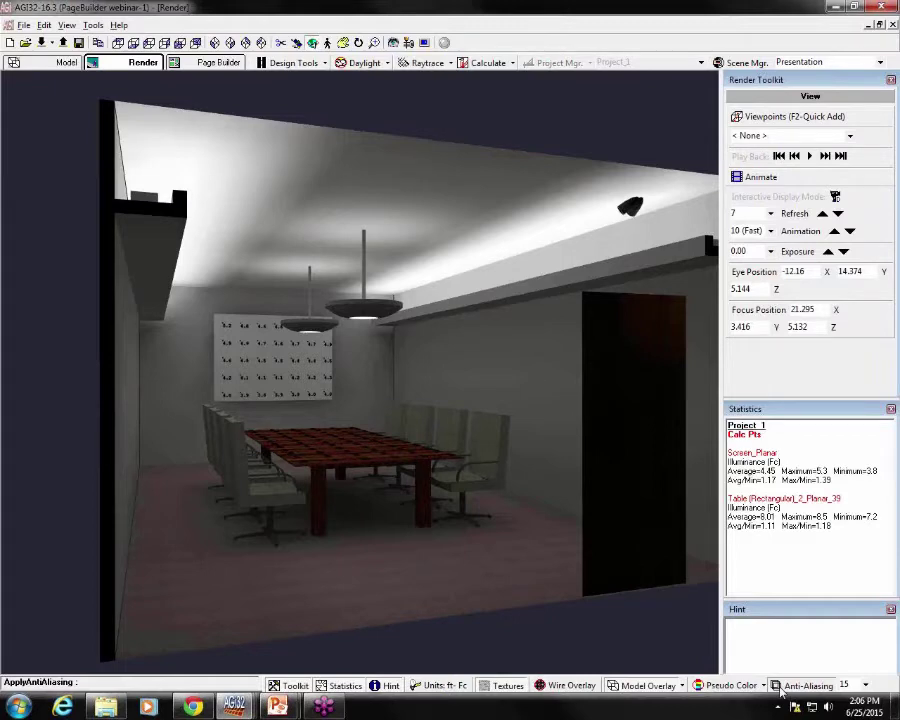
{"action": "left_click", "coordinate": [193, 65]}
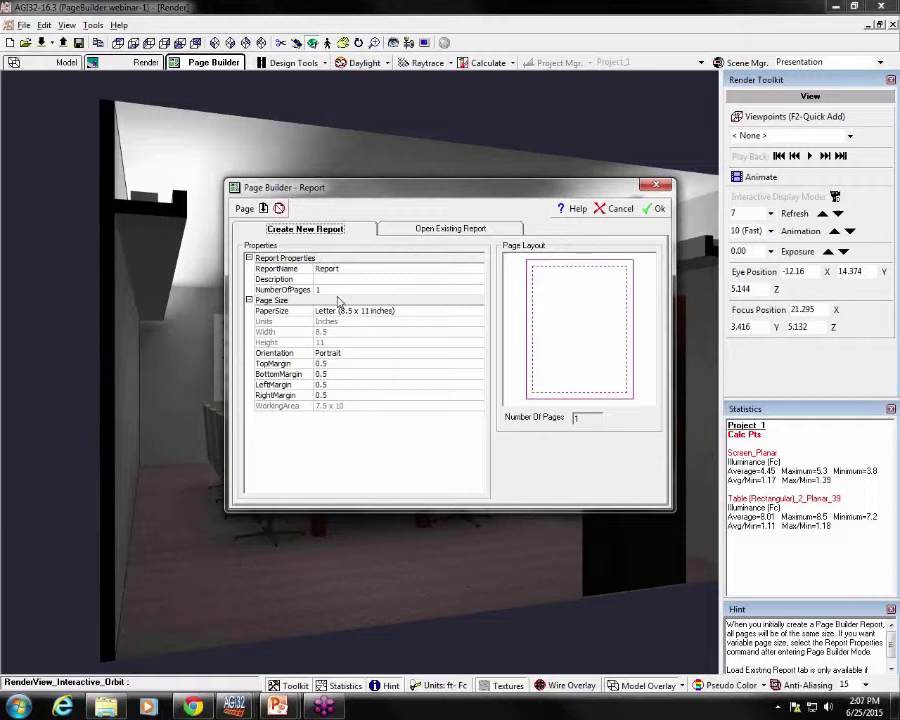
Open the existing 'Sample - Letter Portrait' report in Page Builder
{"action": "left_click", "coordinate": [477, 232]}
{"action": "left_click", "coordinate": [477, 232]}
{"action": "left_click", "coordinate": [475, 230]}
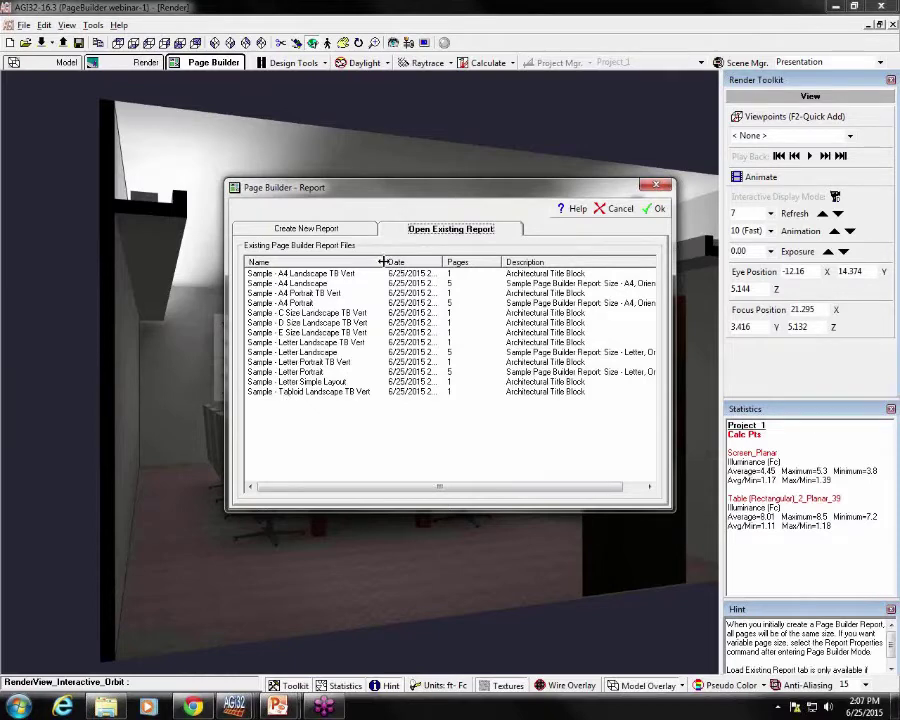
{"action": "mouse_move", "coordinate": [381, 262]}
{"action": "left_mouse_down"}
{"action": "mouse_move", "coordinate": [316, 261]}
{"action": "mouse_move", "coordinate": [379, 262]}
{"action": "left_mouse_up"}
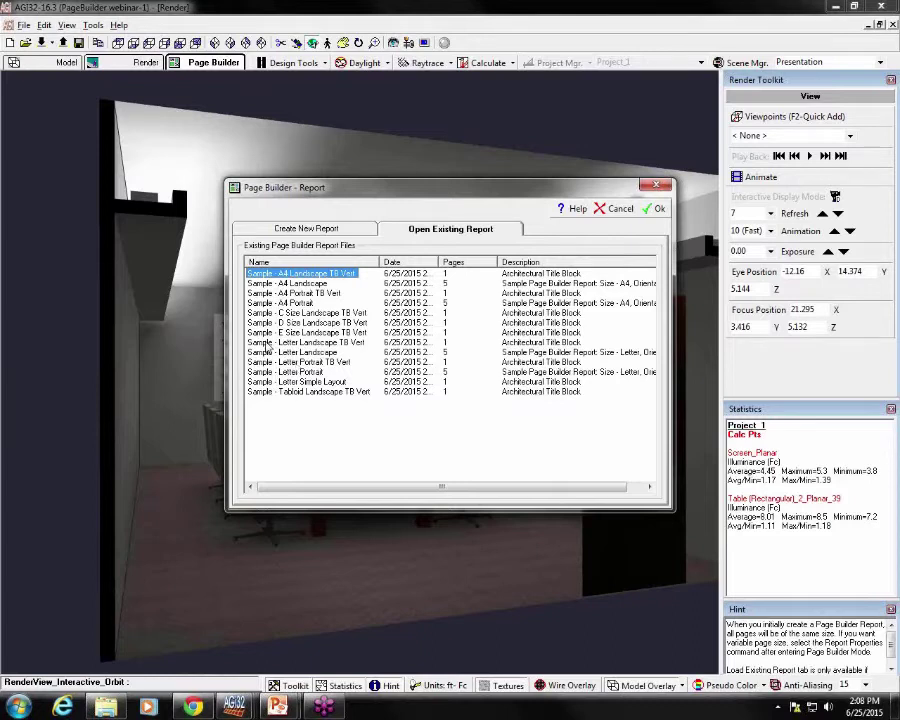
{"action": "left_click", "coordinate": [300, 371]}
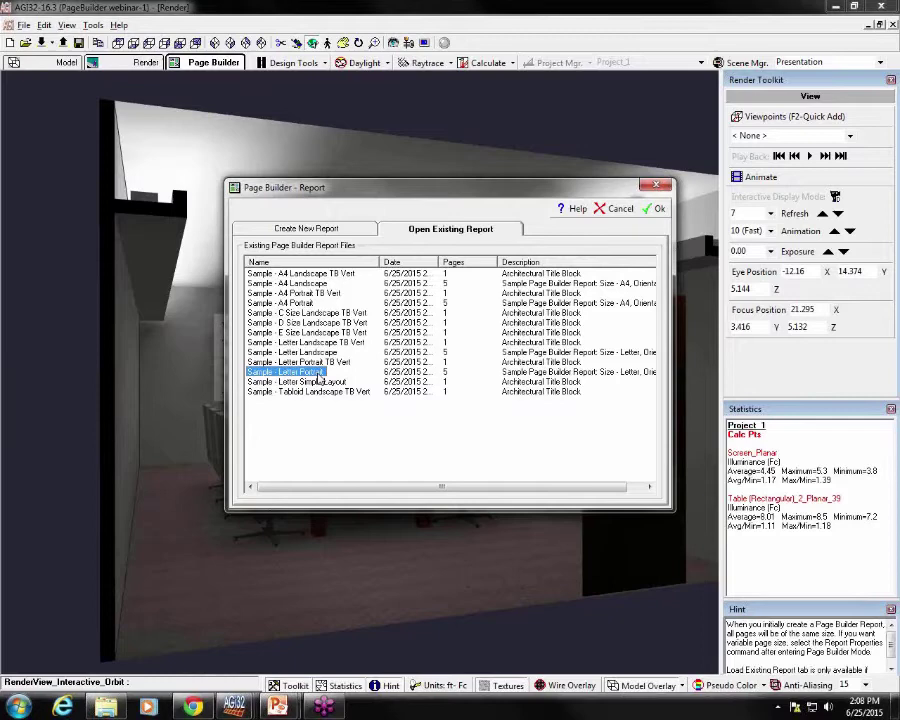
{"action": "left_click", "coordinate": [650, 208]}
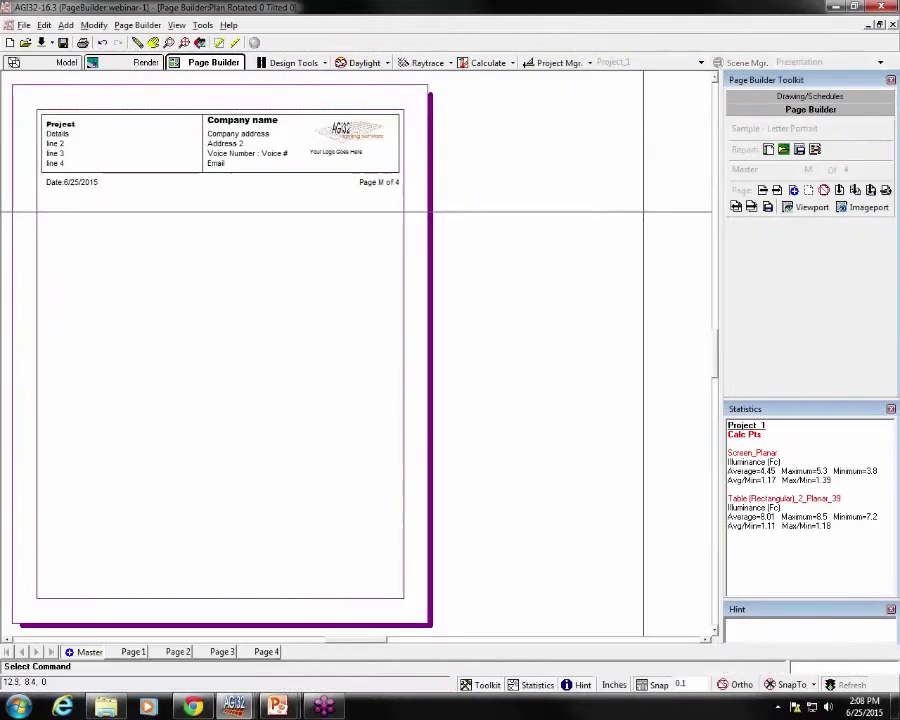
Show the sample report's master page with its title block
{"action": "left_click", "coordinate": [75, 660]}
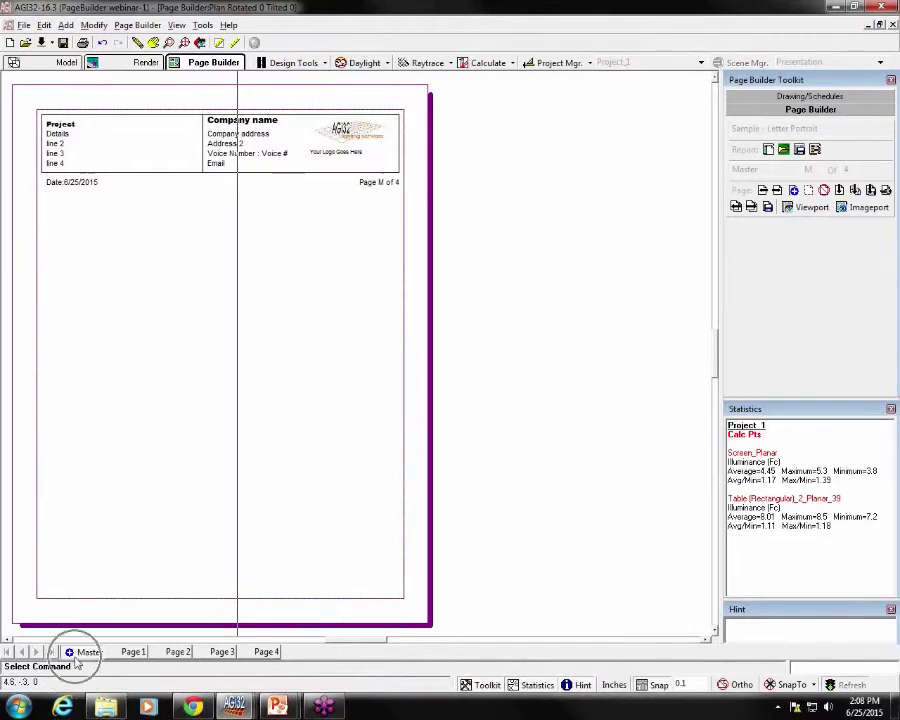
{"action": "left_click", "coordinate": [77, 660]}
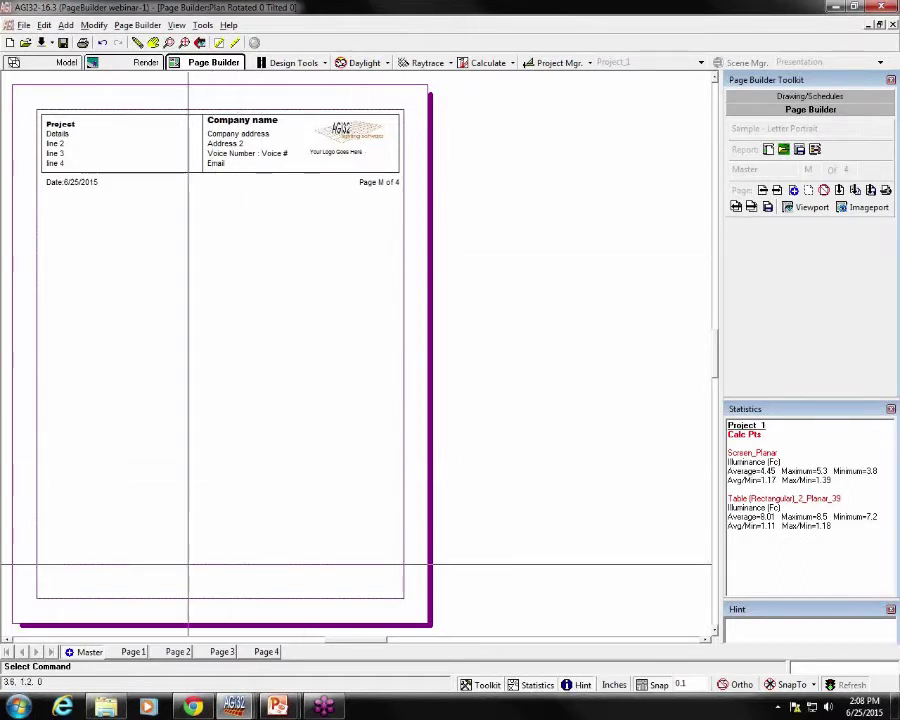
Browse report Pages 1 through 4, then return to the master page
{"action": "left_click", "coordinate": [134, 652]}
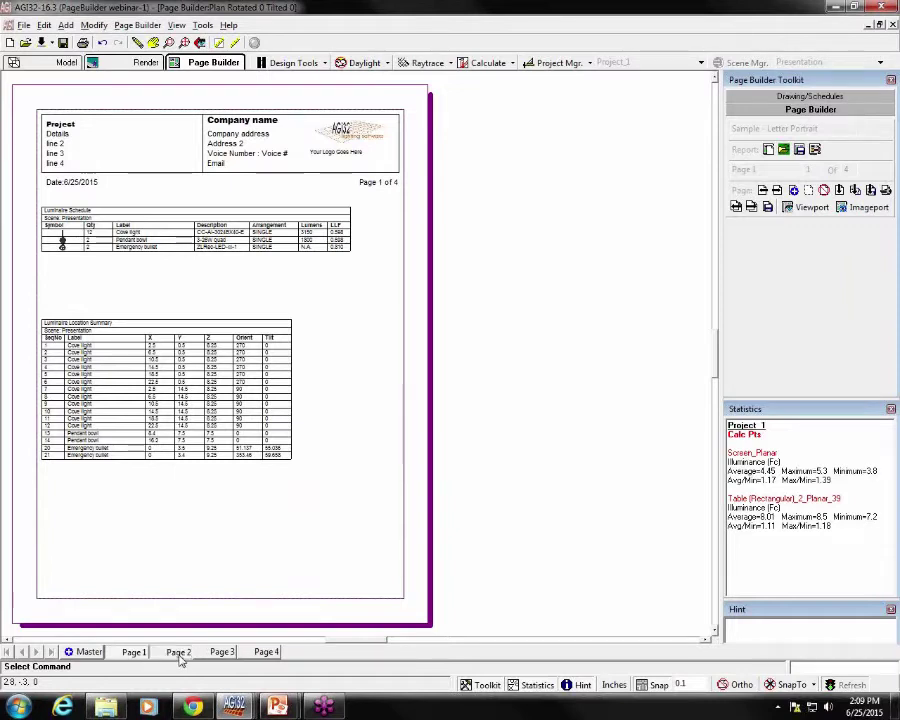
{"action": "left_click", "coordinate": [179, 653]}
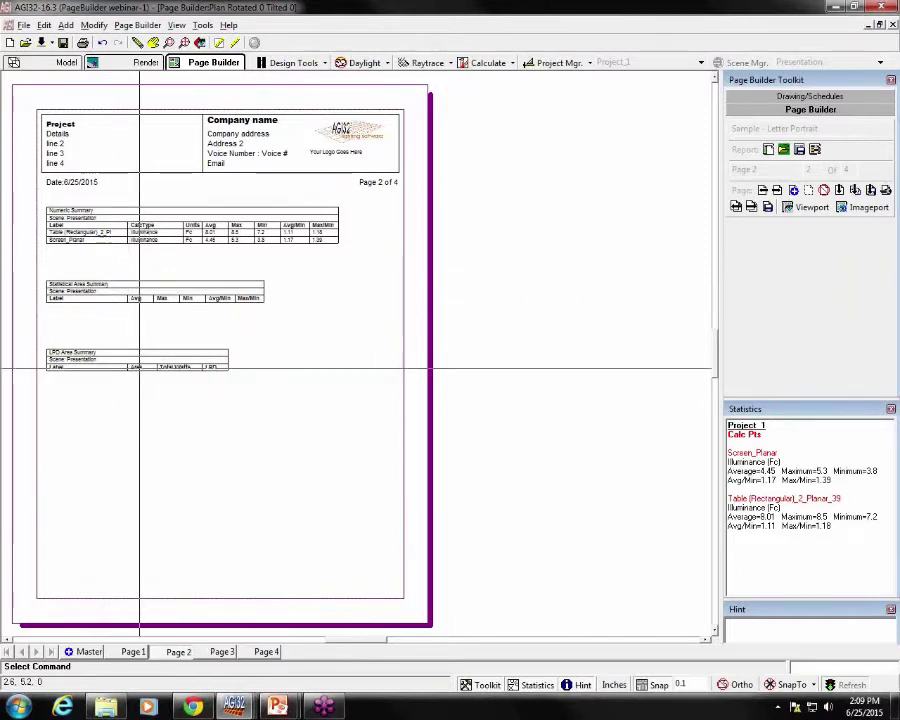
{"action": "left_click", "coordinate": [214, 655]}
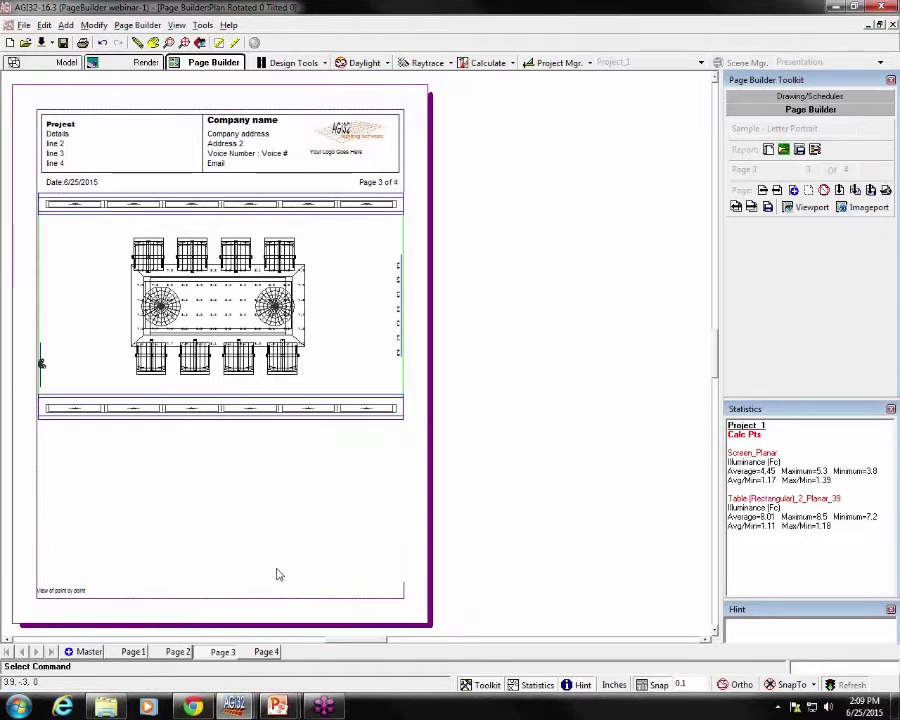
{"action": "left_click", "coordinate": [268, 654]}
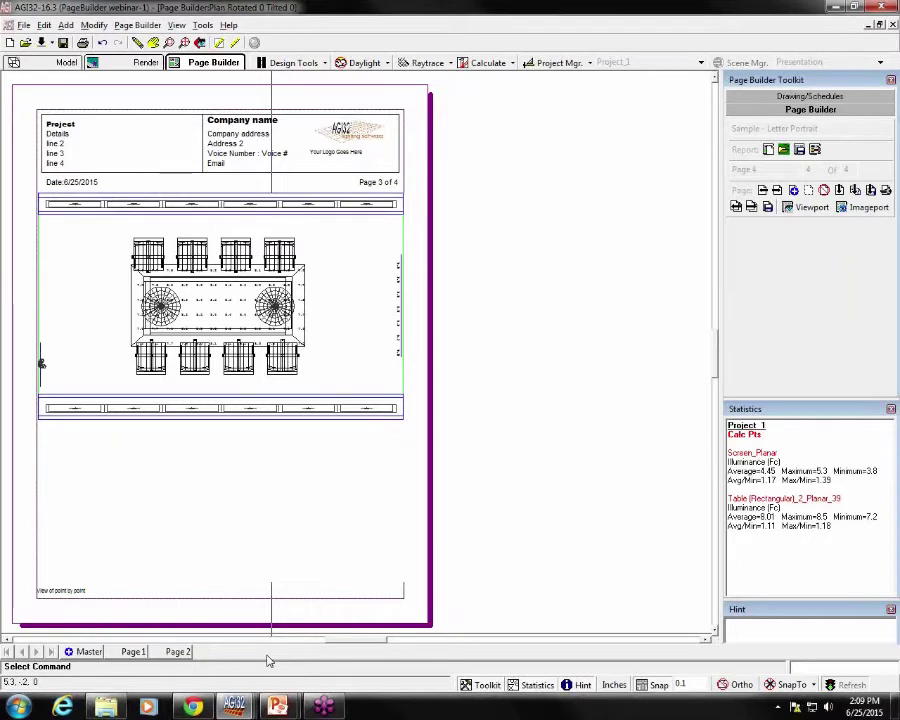
{"action": "left_click", "coordinate": [267, 654]}
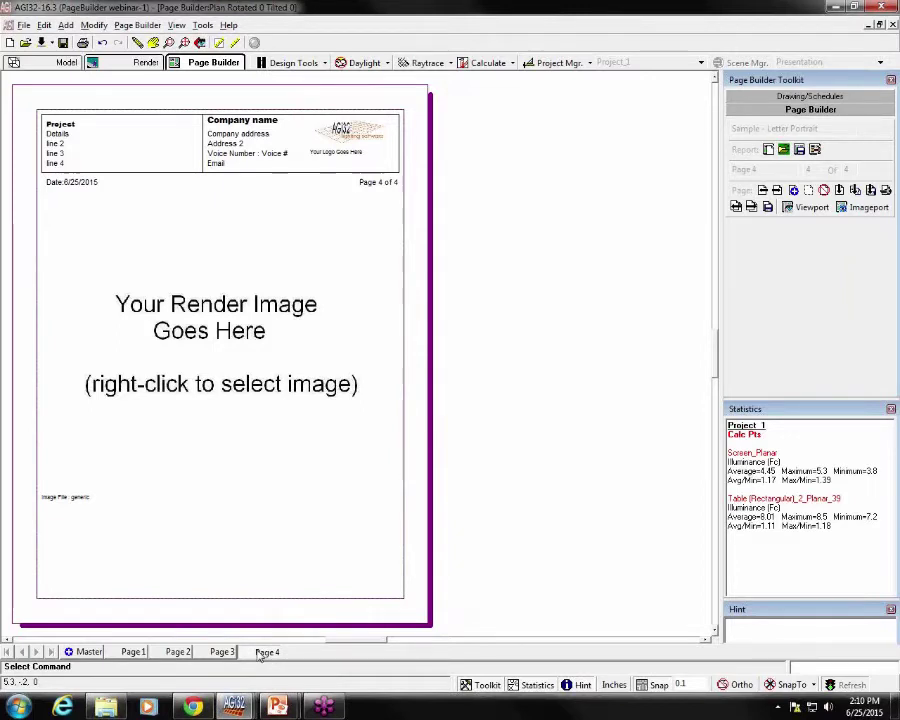
{"action": "left_click", "coordinate": [87, 652]}
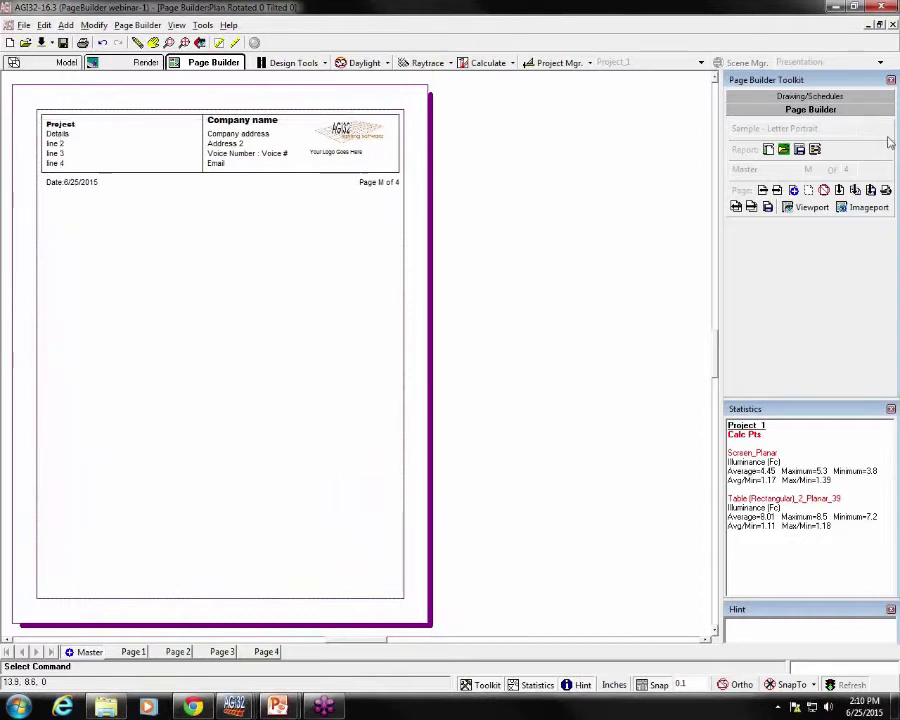
Edit the master page's Project heading text, retyping it as 'Conference Room'
{"action": "left_click", "coordinate": [805, 97]}
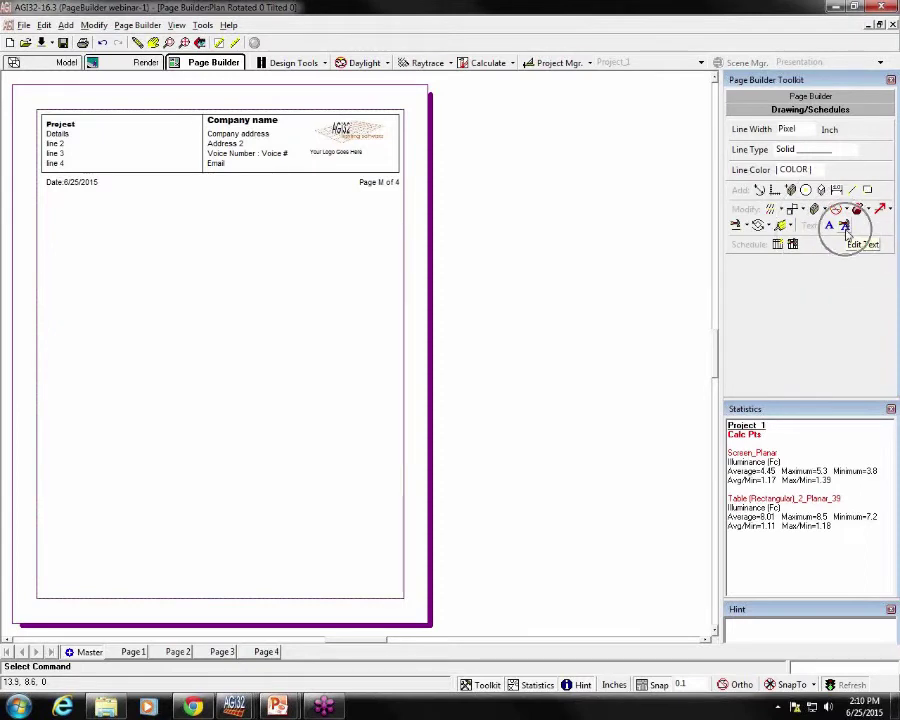
{"action": "left_click", "coordinate": [845, 228]}
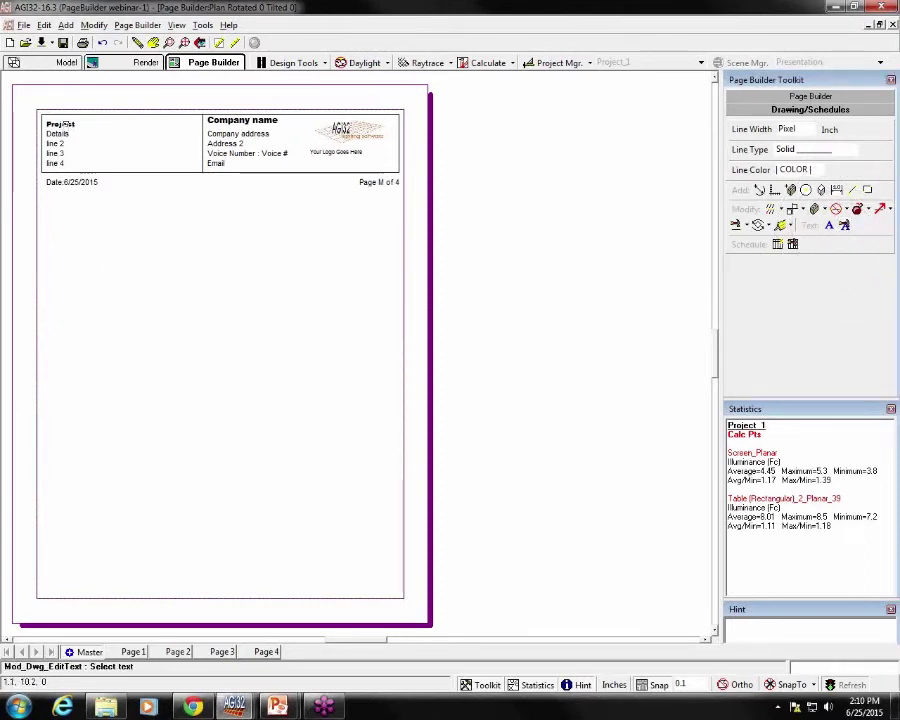
{"action": "left_click", "coordinate": [66, 128]}
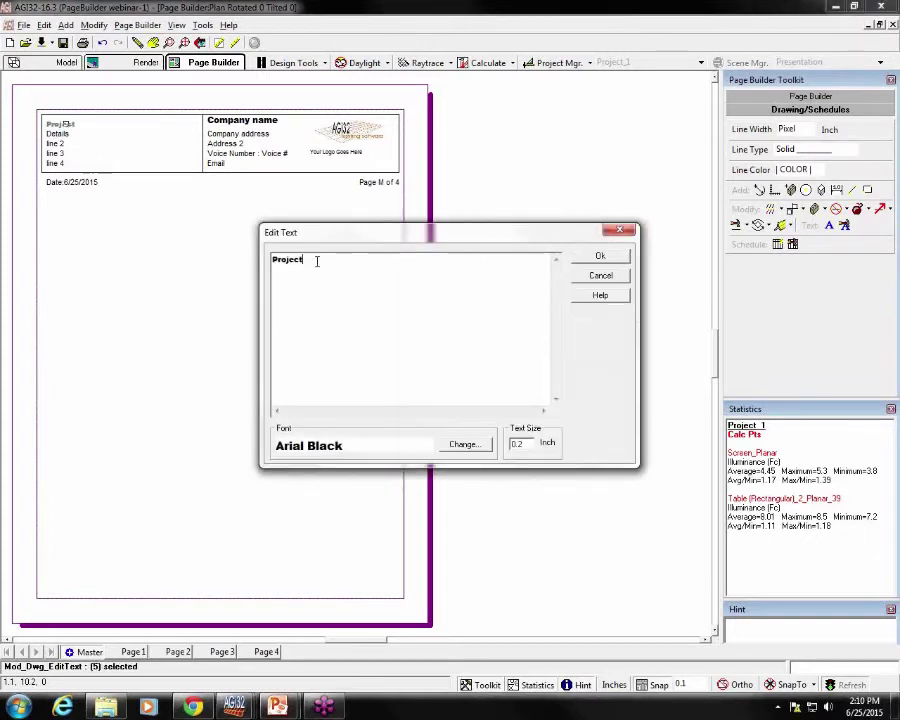
{"action": "left_click_drag", "start_coordinate": [316, 259], "coordinate": [258, 265]}
{"action": "type", "text": "Clsa"}
{"action": "key", "text": "BackSpace"}
{"action": "key", "text": "BackSpace"}
{"action": "type", "text": "assroom"}
{"action": "key", "text": "BackSpace"}
{"action": "key", "text": "BackSpace"}
{"action": "key", "text": "BackSpace"}
{"action": "key", "text": "BackSpace"}
{"action": "key", "text": "BackSpace"}
{"action": "key", "text": "BackSpace"}
{"action": "key", "text": "BackSpace"}
{"action": "key", "text": "BackSpace"}
{"action": "type", "text": "onferen"}
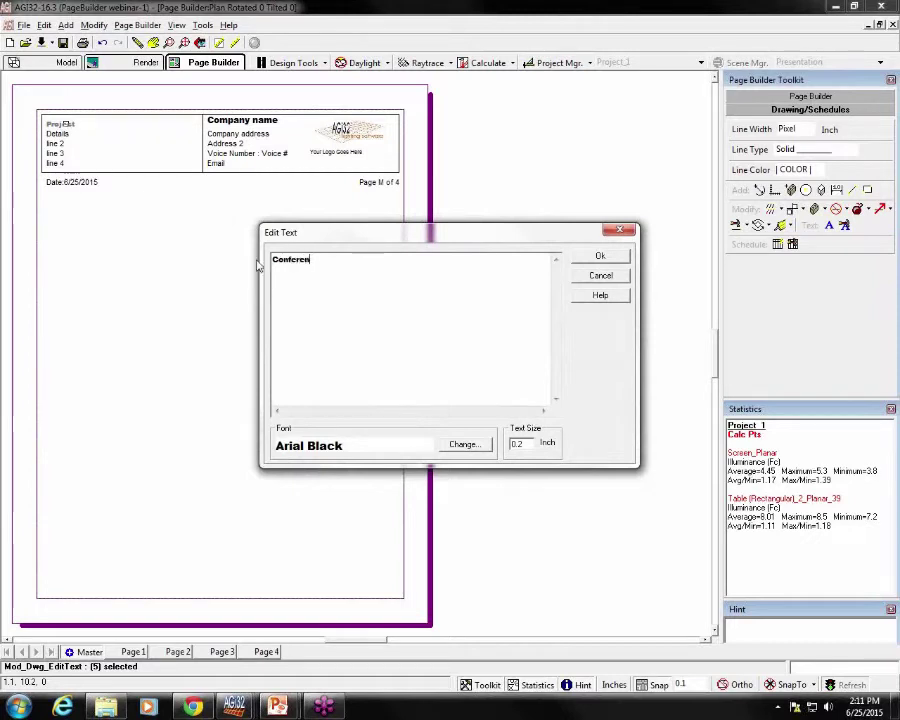
{"action": "type", "text": "ce Room"}
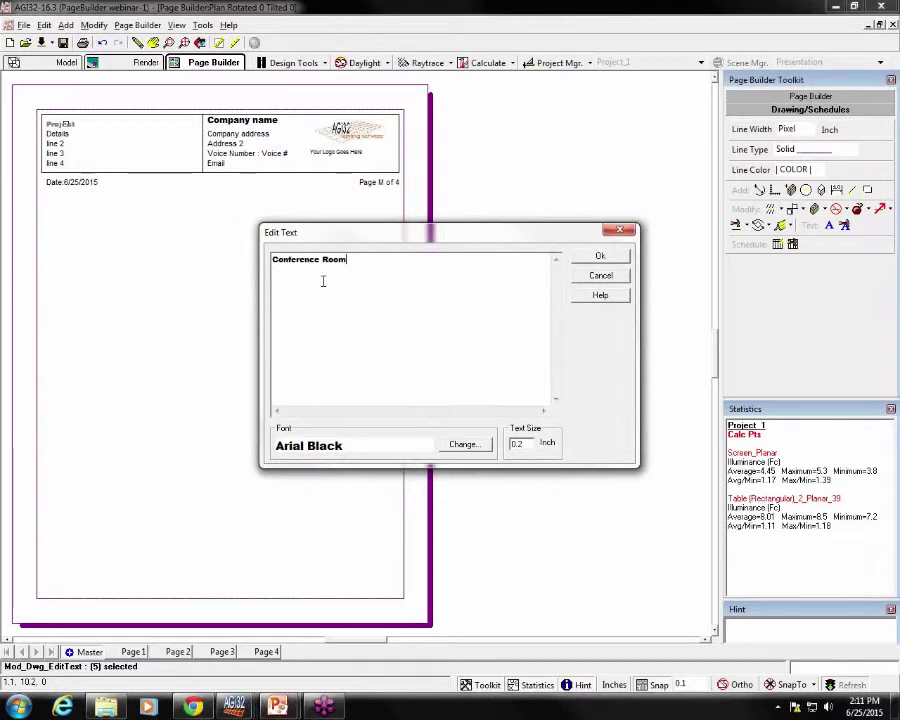
Set the heading's font colour to blue and apply the 'Conference Room' title
{"action": "left_click", "coordinate": [312, 455]}
{"action": "left_click", "coordinate": [461, 450]}
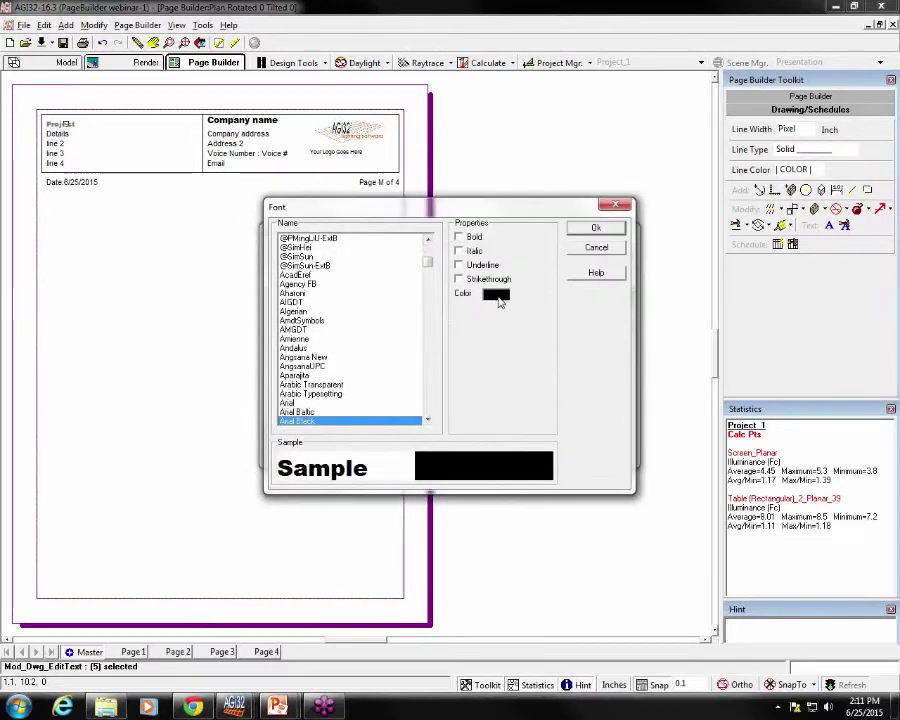
{"action": "left_click", "coordinate": [498, 295]}
{"action": "left_click", "coordinate": [359, 305]}
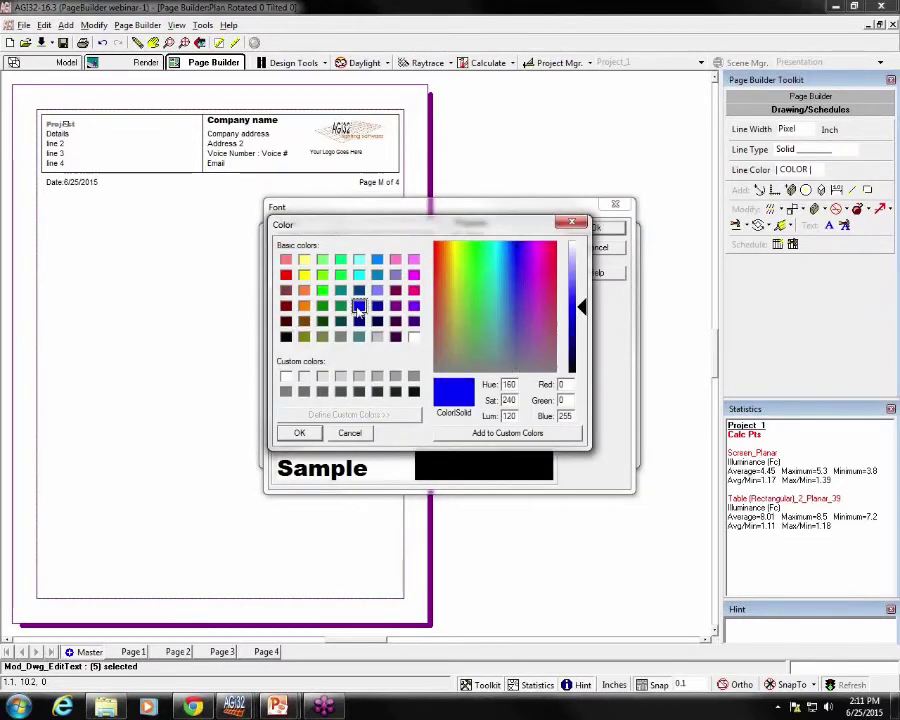
{"action": "left_click", "coordinate": [300, 432]}
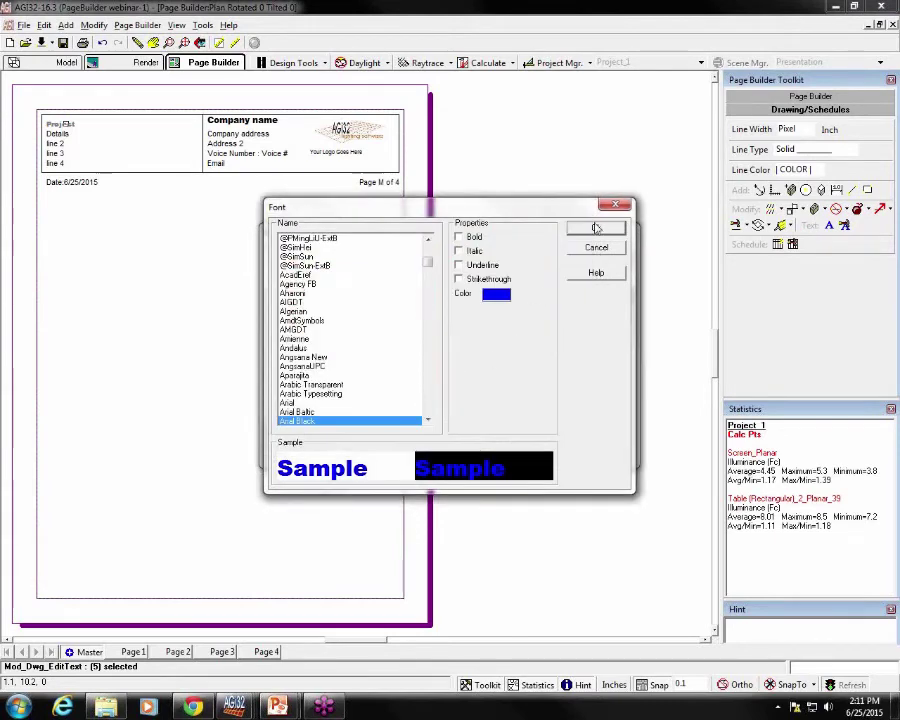
{"action": "left_click", "coordinate": [596, 229]}
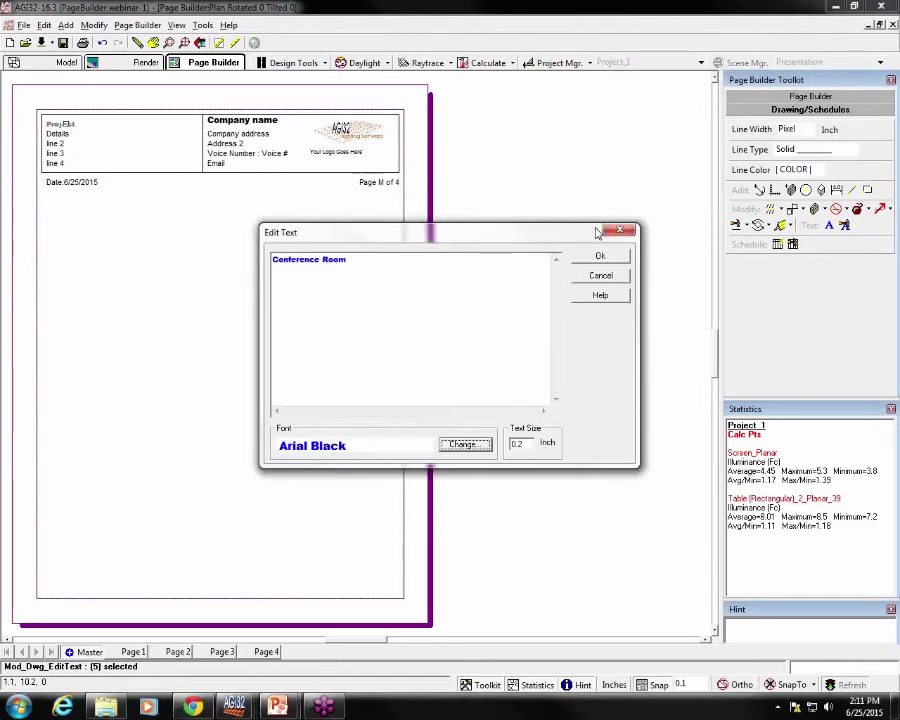
{"action": "left_click", "coordinate": [600, 255]}
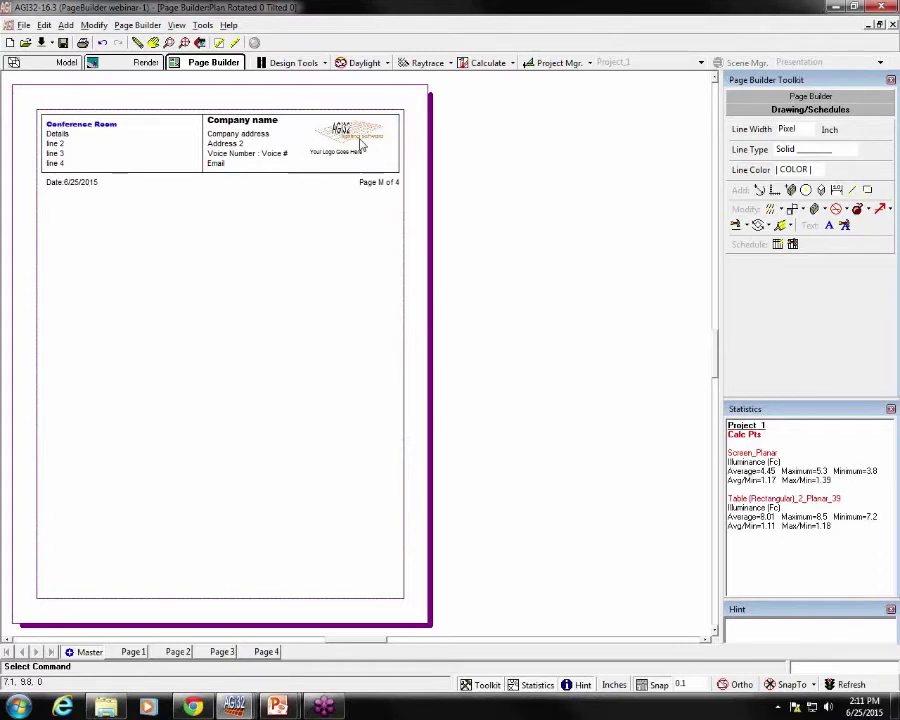
Switch to Page 1 of the report to view the Conference Room heading and schedules
{"action": "left_click", "coordinate": [121, 657]}
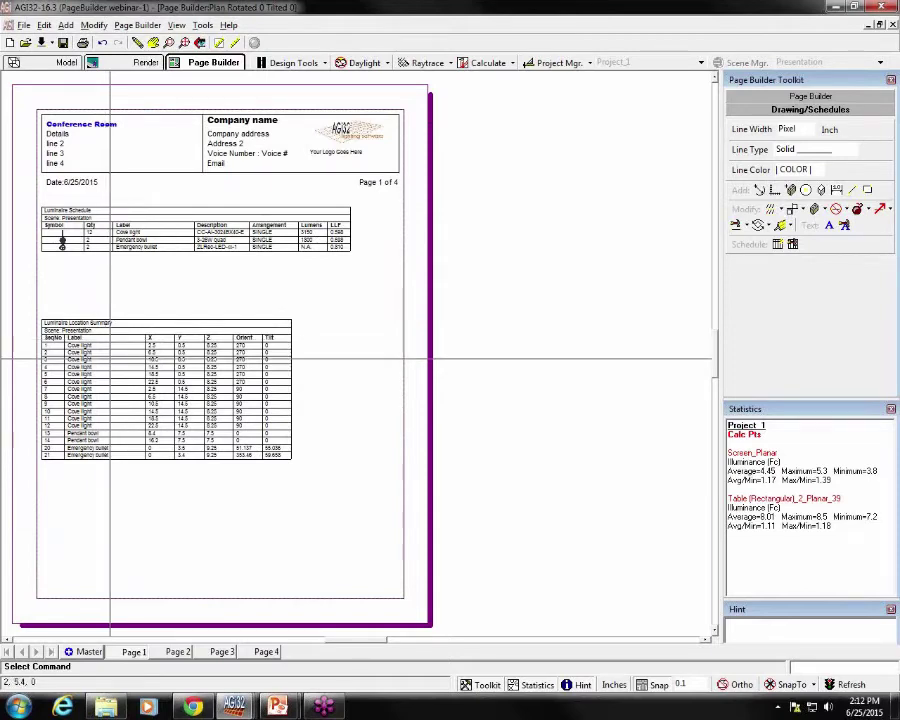
Delete the Luminaire Location Summary table from Page 1 and refresh the page
{"action": "left_click", "coordinate": [837, 210]}
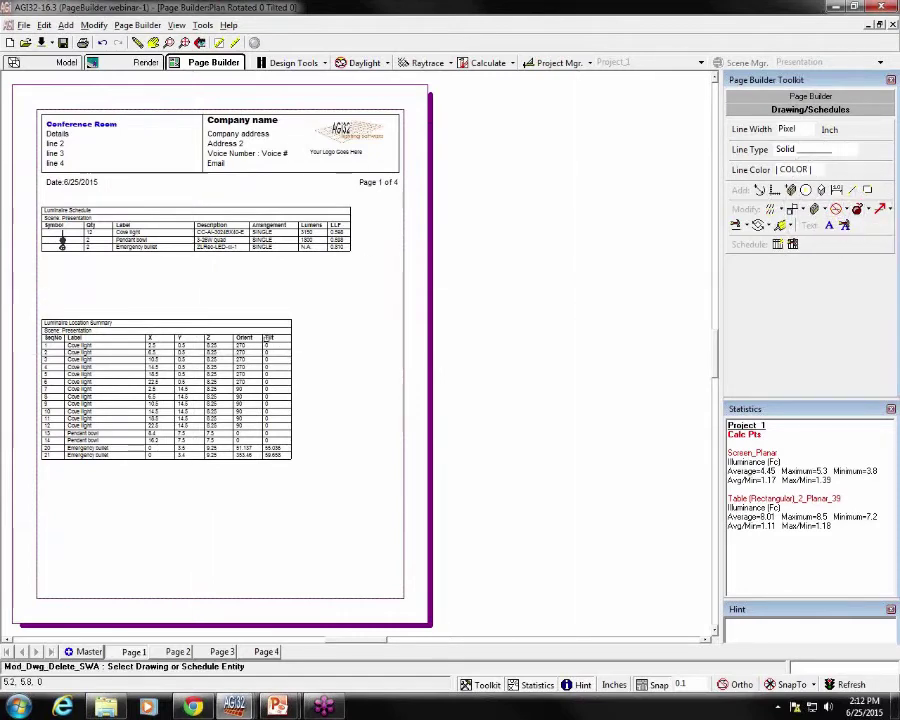
{"action": "left_click", "coordinate": [262, 332]}
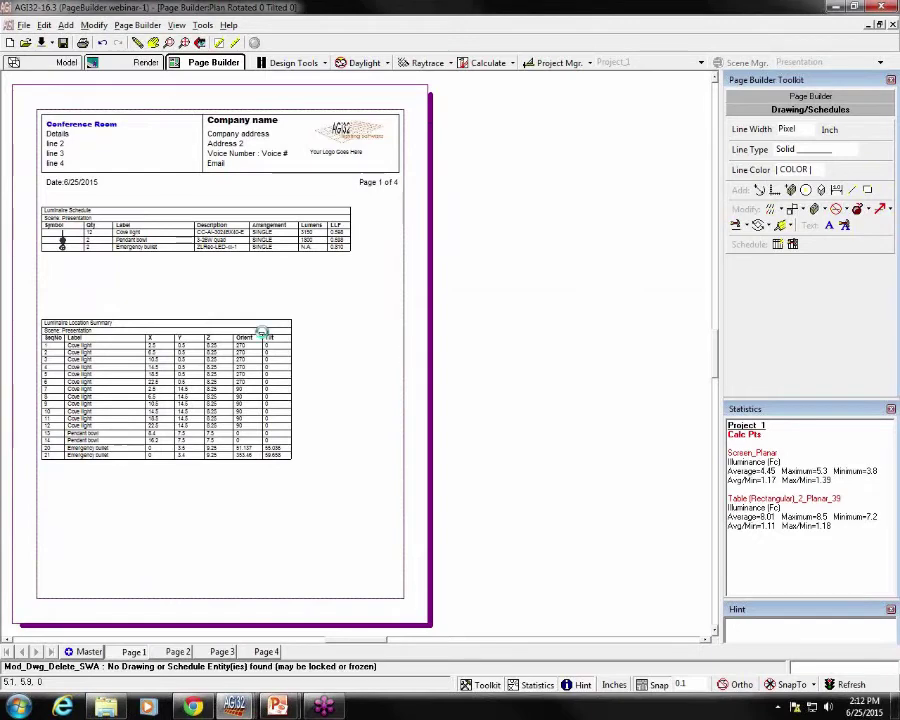
{"action": "left_click", "coordinate": [185, 236]}
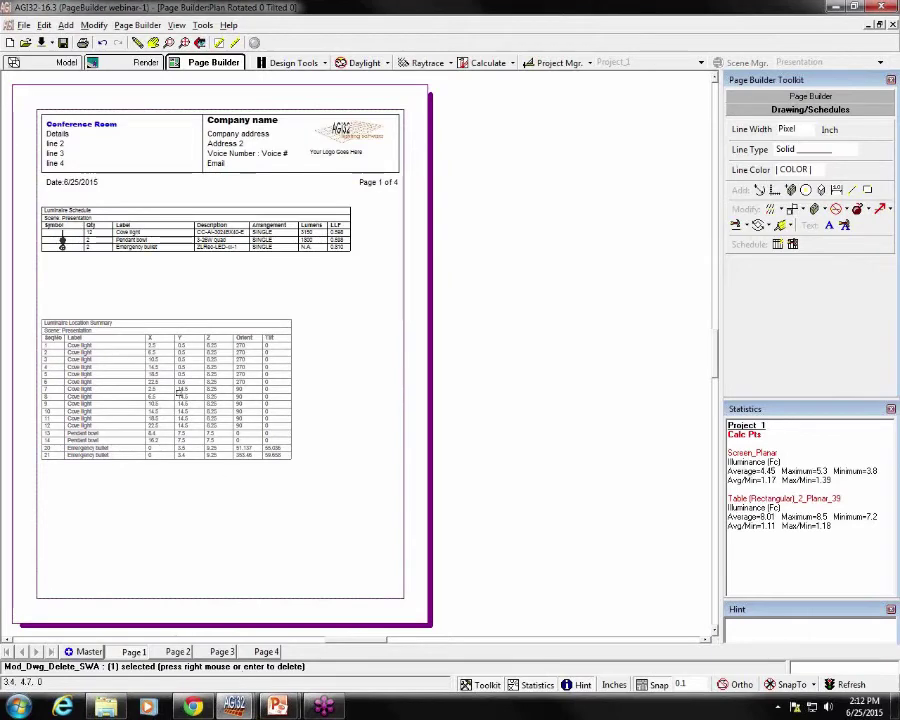
{"action": "right_click", "coordinate": [155, 358]}
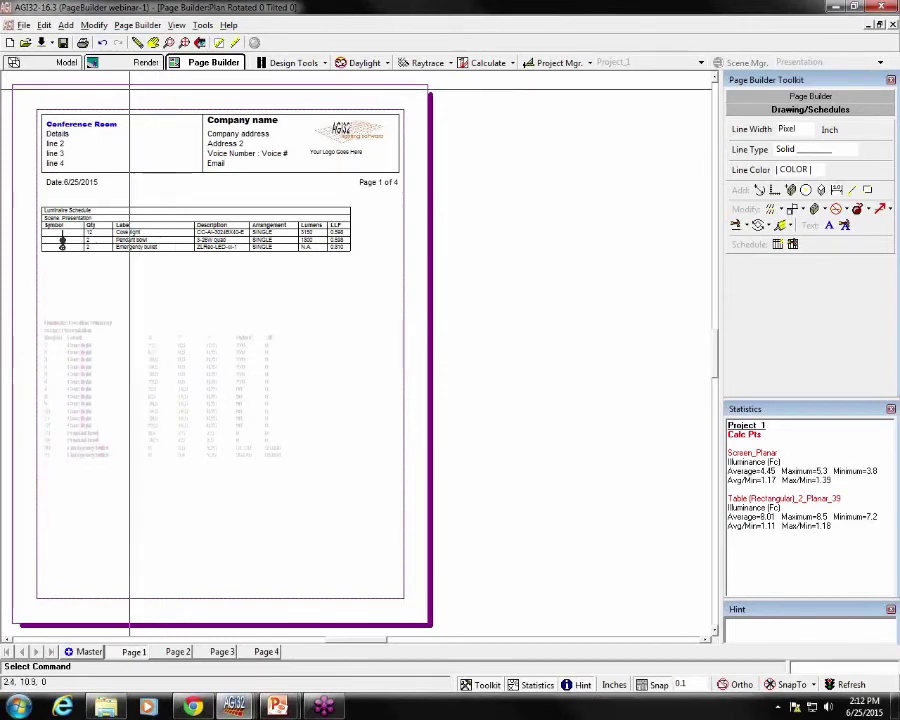
{"action": "left_click", "coordinate": [146, 44]}
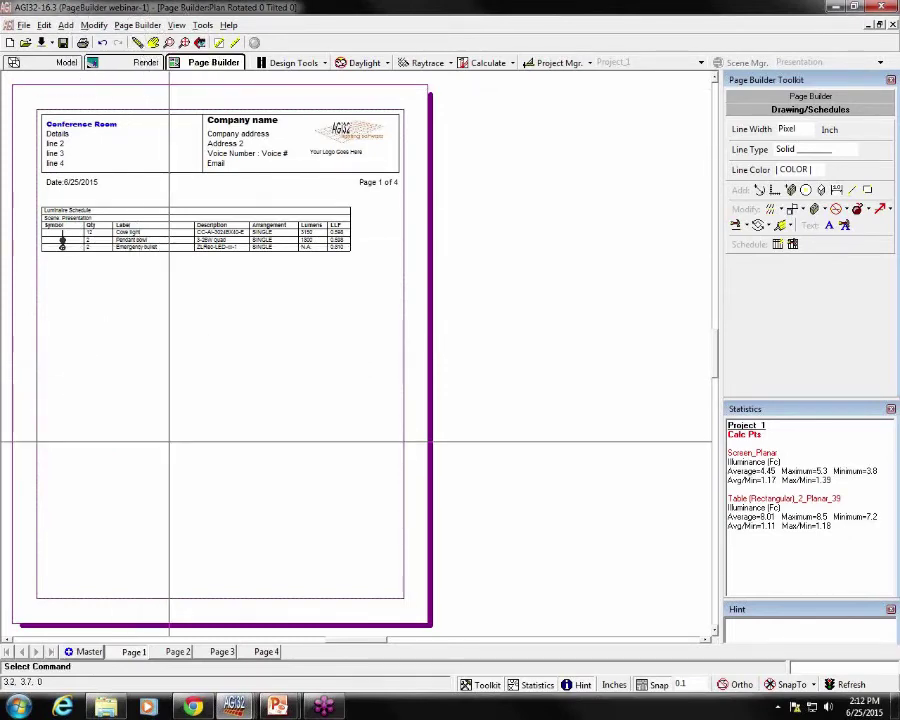
Add a new Calculation Summary schedule with the CalcType column width set to 15
{"action": "left_click", "coordinate": [777, 246]}
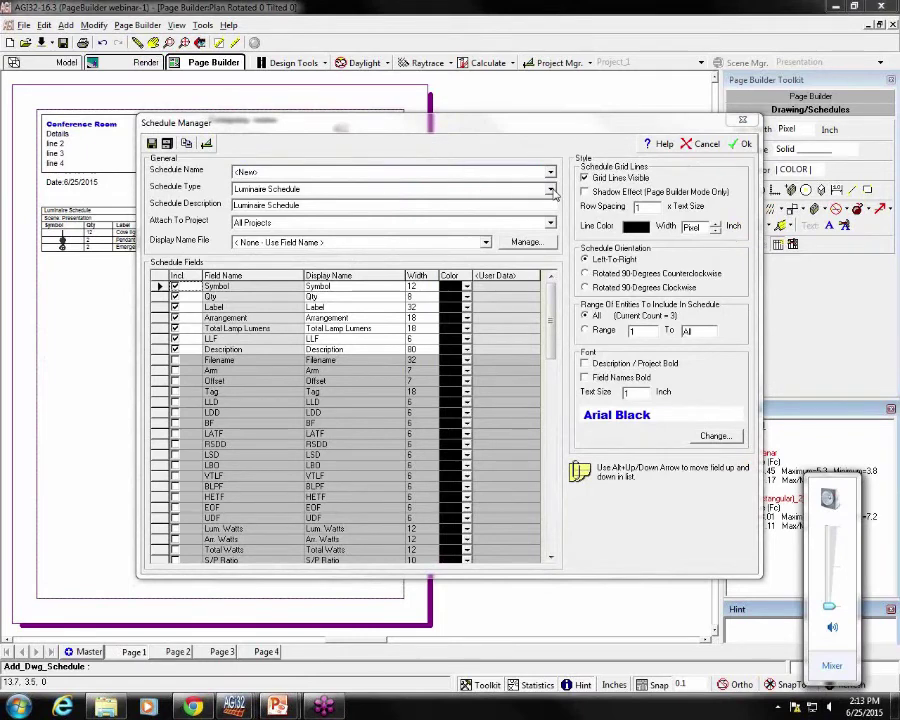
{"action": "left_click", "coordinate": [550, 189]}
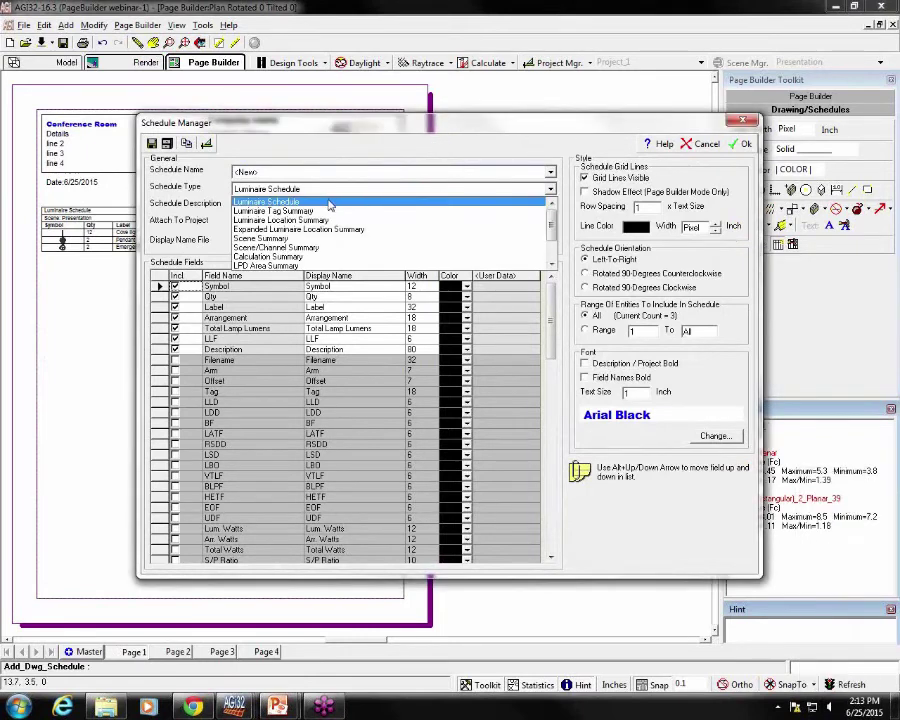
{"action": "left_click", "coordinate": [289, 257]}
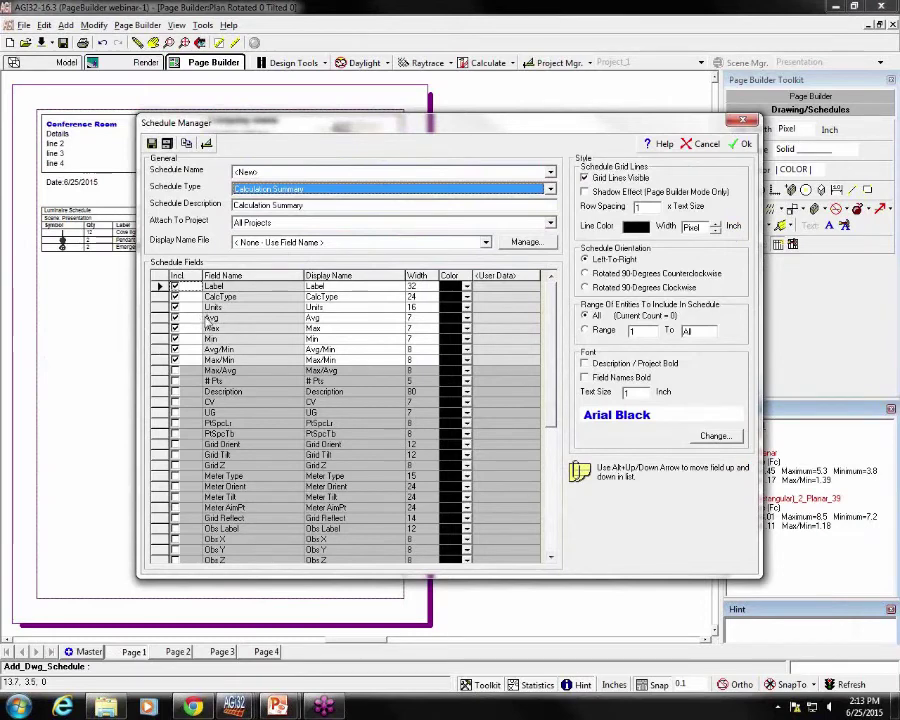
{"action": "left_click", "coordinate": [412, 297]}
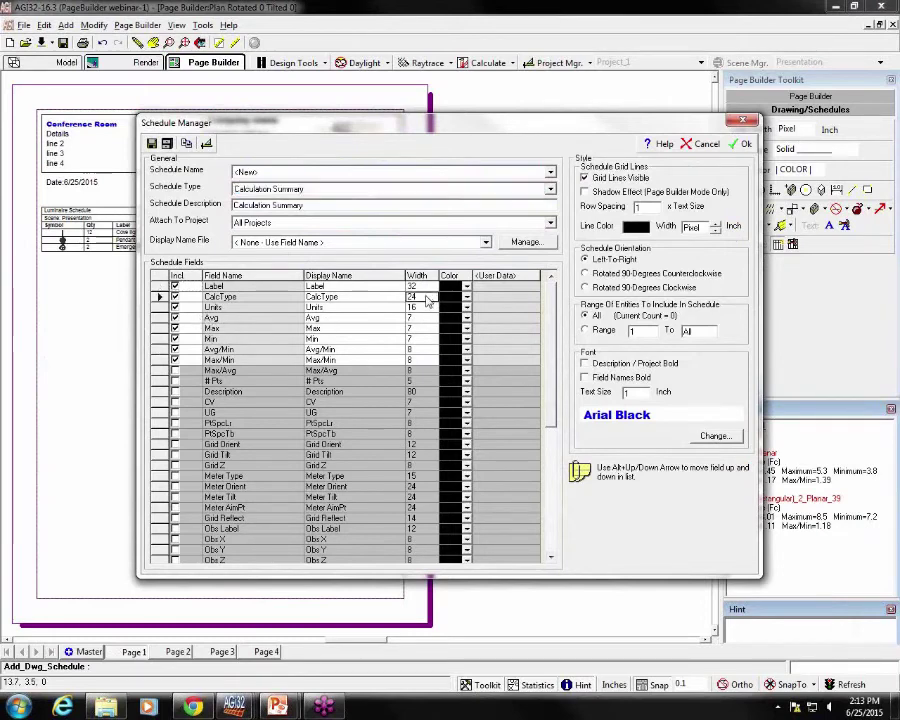
{"action": "type", "text": "15"}
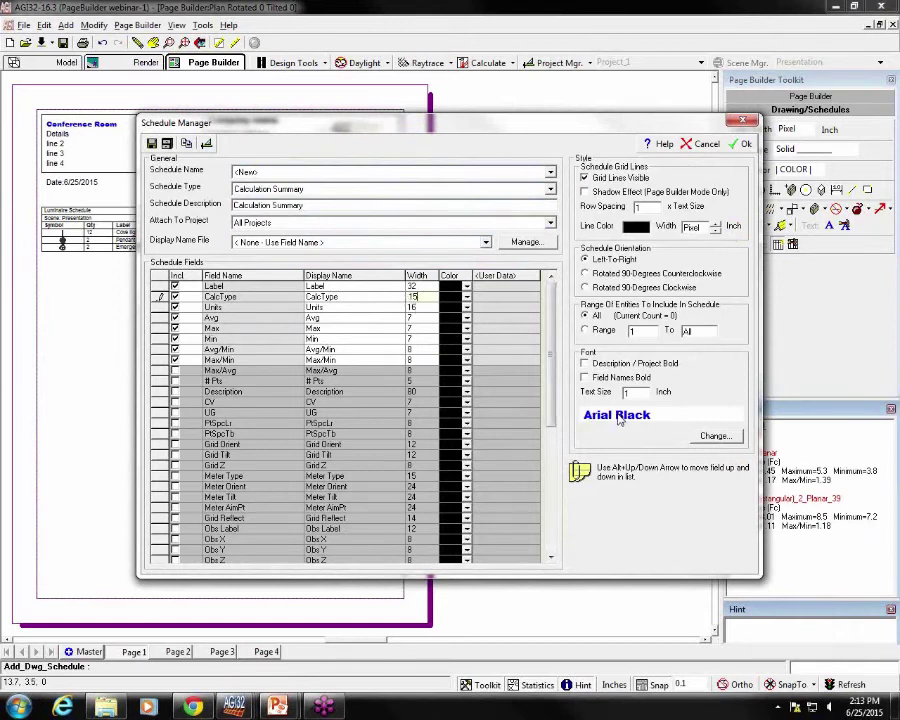
Give the Calculation Summary near-black Arial text (RGB 15,15,15) at 0.15 text size
{"action": "left_click", "coordinate": [716, 436]}
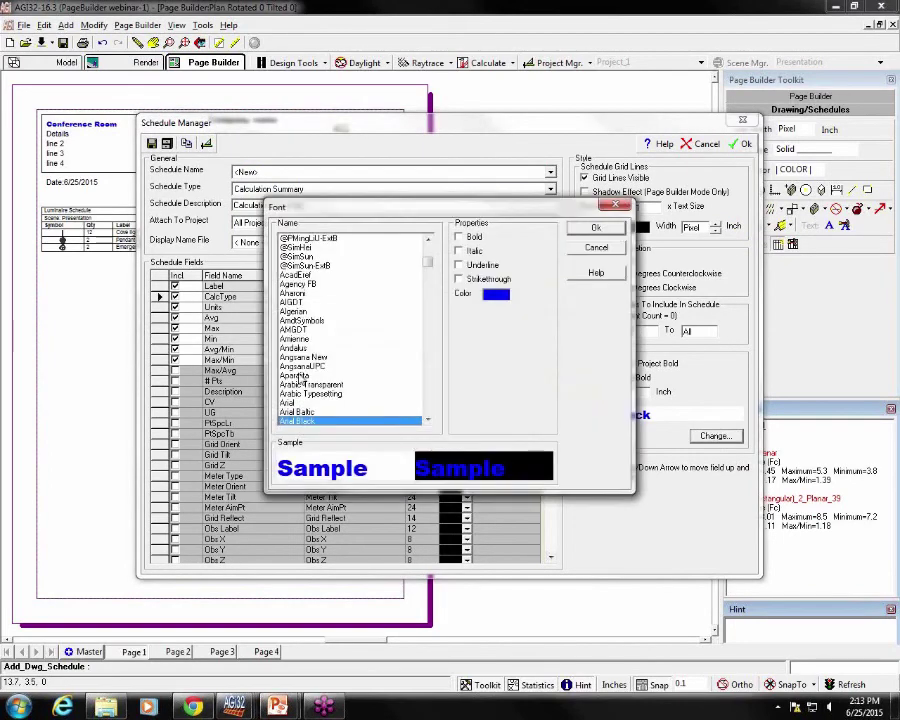
{"action": "left_click", "coordinate": [298, 404]}
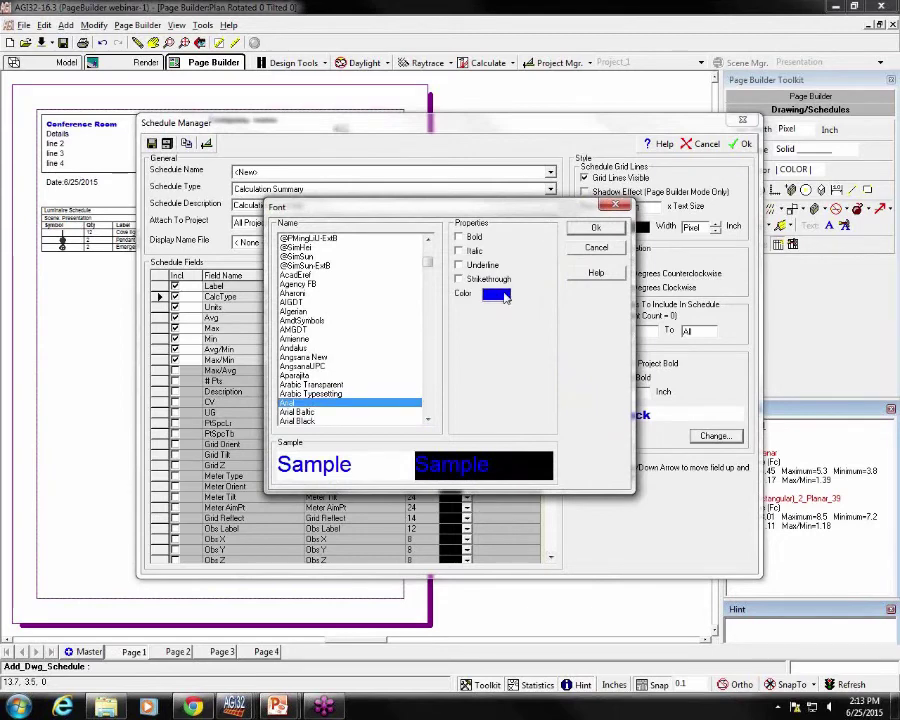
{"action": "left_click", "coordinate": [505, 294]}
{"action": "left_click", "coordinate": [395, 391]}
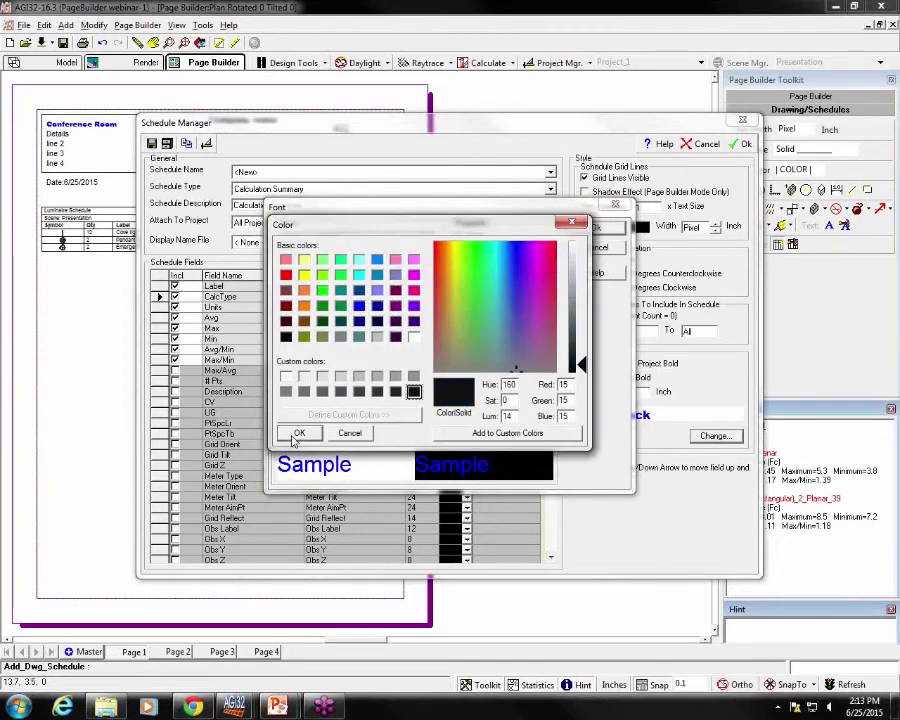
{"action": "left_click", "coordinate": [298, 432]}
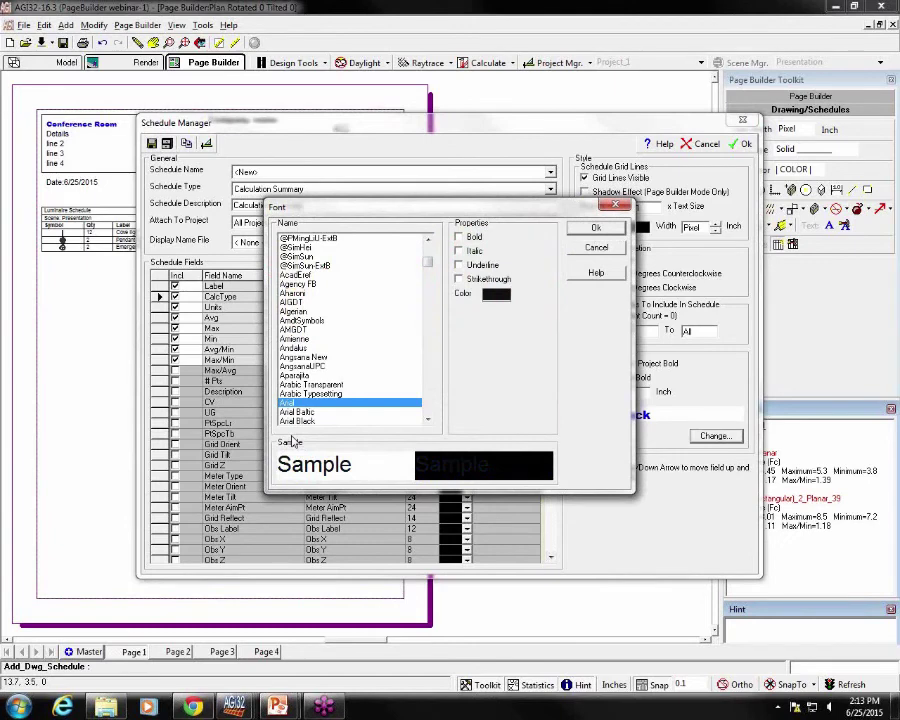
{"action": "left_click", "coordinate": [600, 227]}
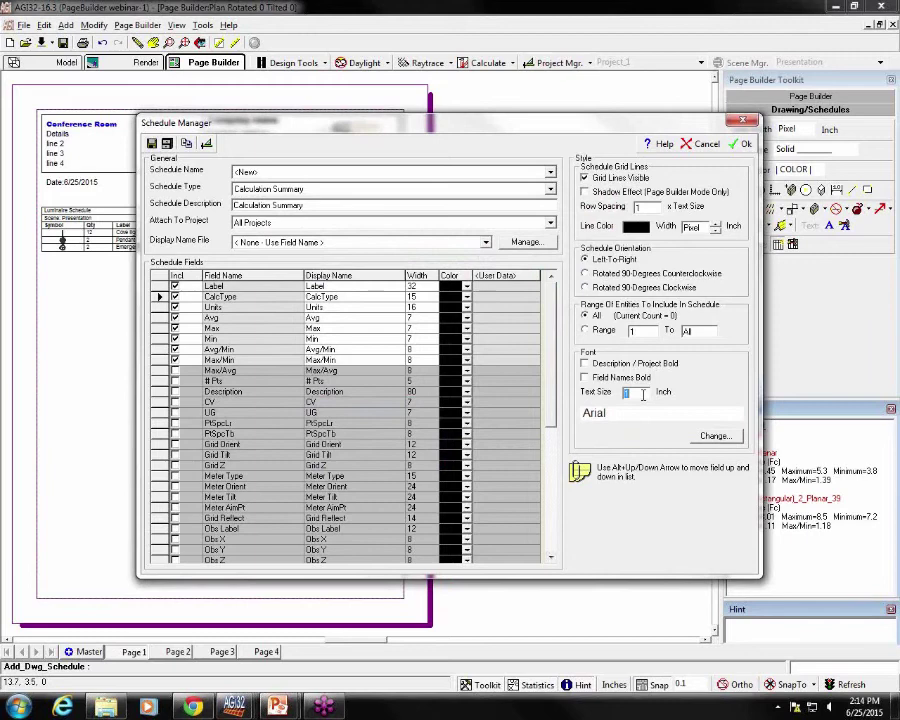
{"action": "type", "text": "0.15"}
Place the Calculation Summary below the luminaire schedule and repeat Add Schedule for another one
{"action": "left_click", "coordinate": [741, 145]}
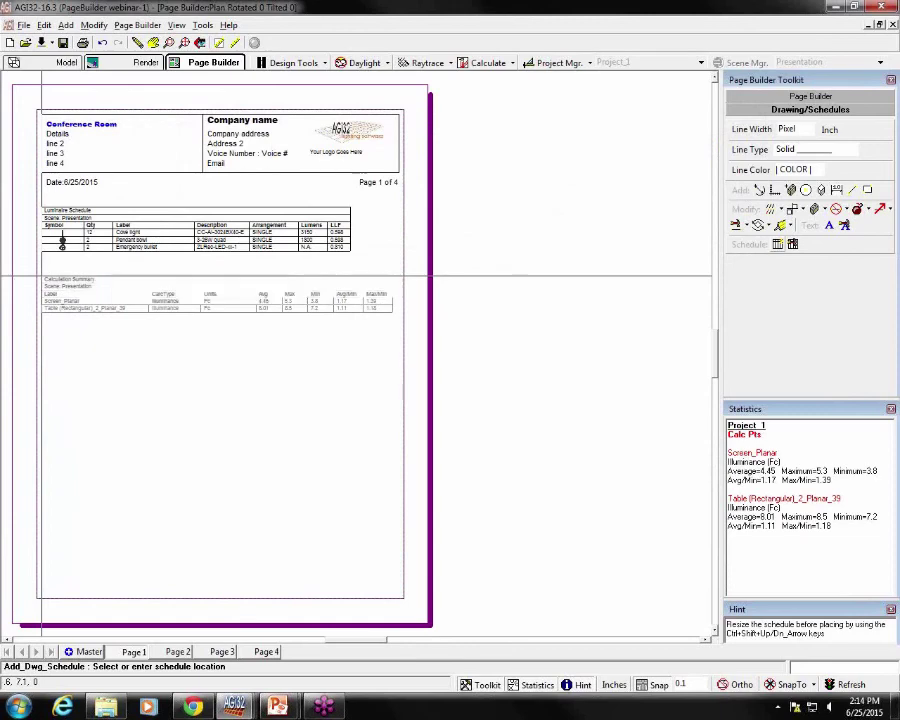
{"action": "left_click", "coordinate": [41, 274]}
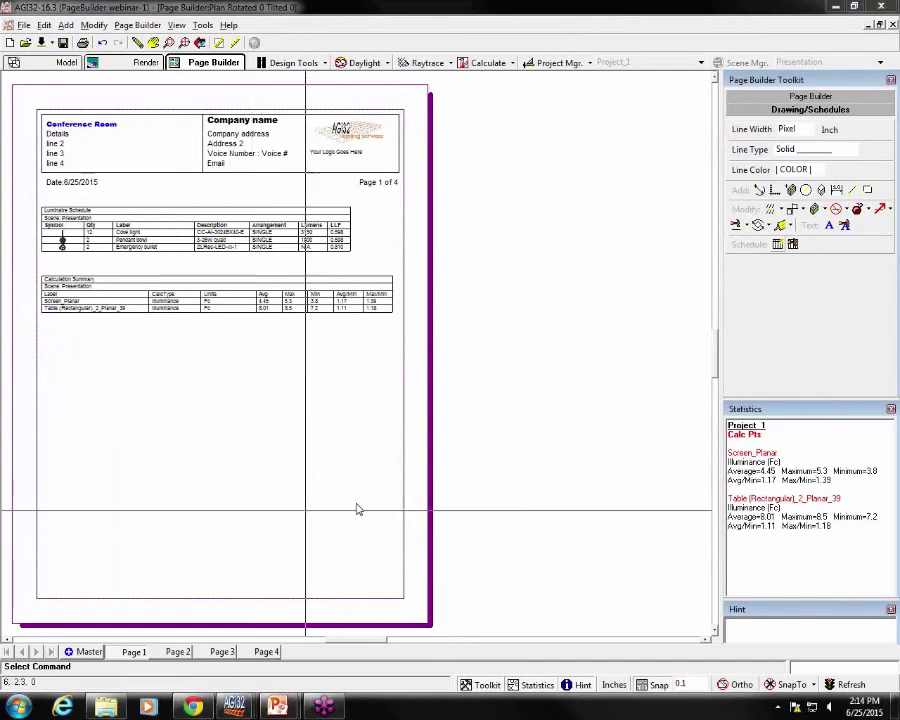
{"action": "key", "text": "Return"}
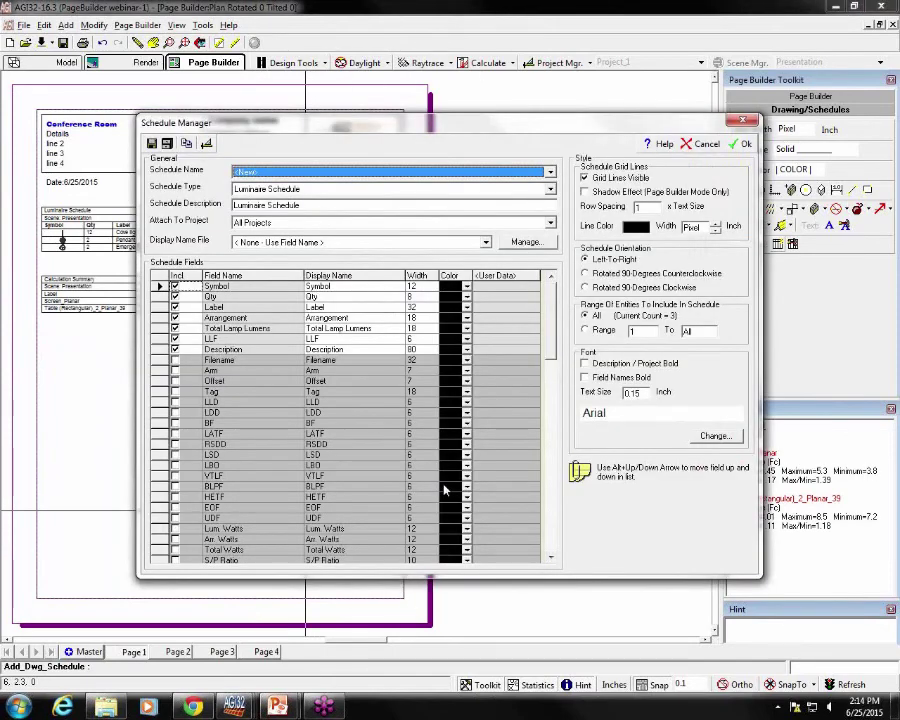
Build a Scene Summary schedule with Channel and Label column widths of 20
{"action": "left_click", "coordinate": [551, 190]}
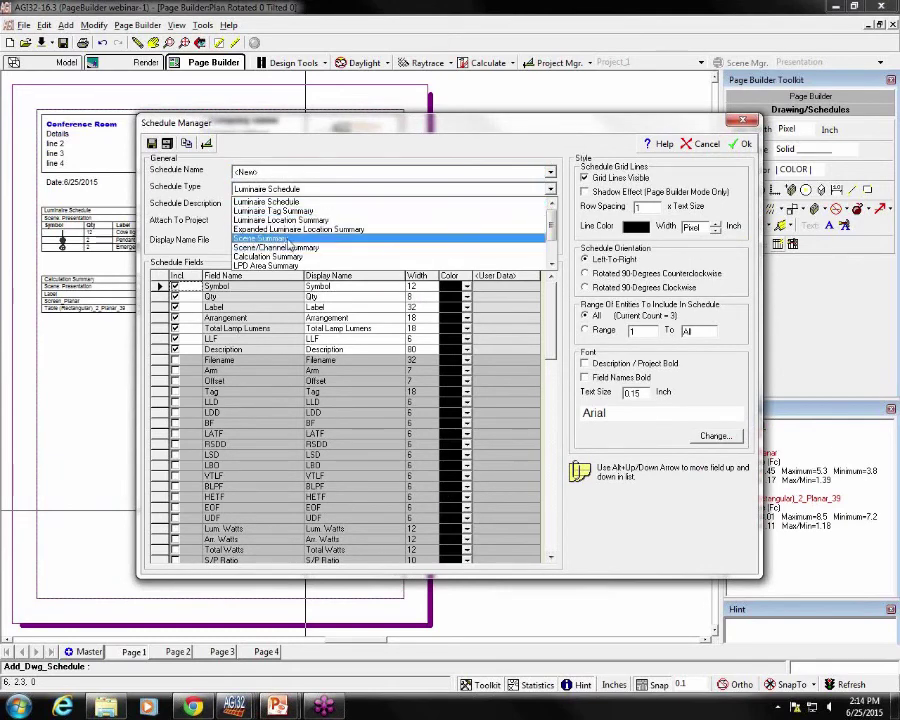
{"action": "left_click", "coordinate": [289, 240]}
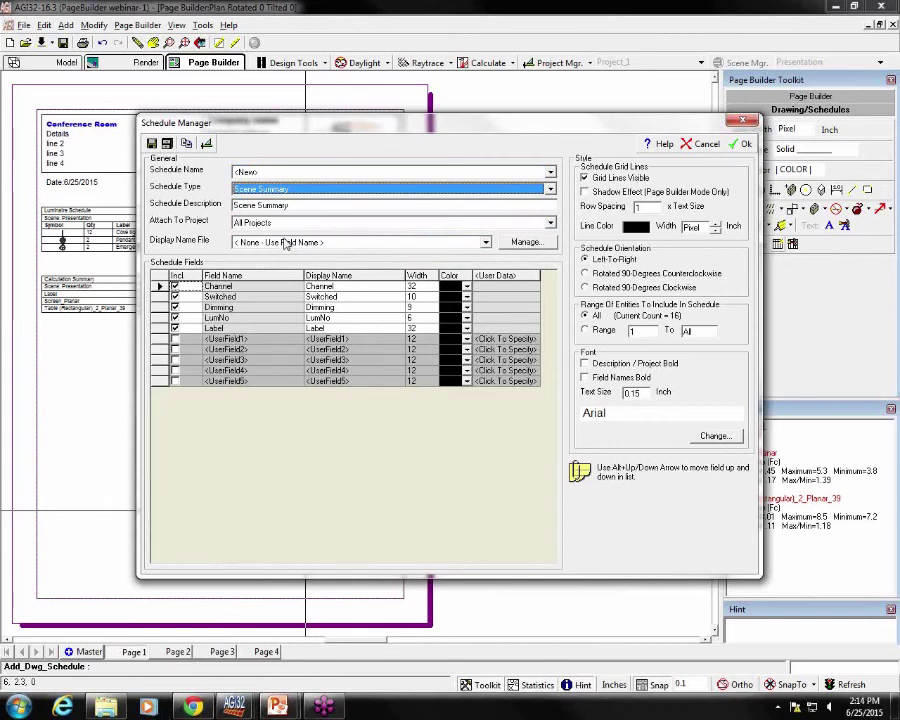
{"action": "left_click", "coordinate": [426, 290]}
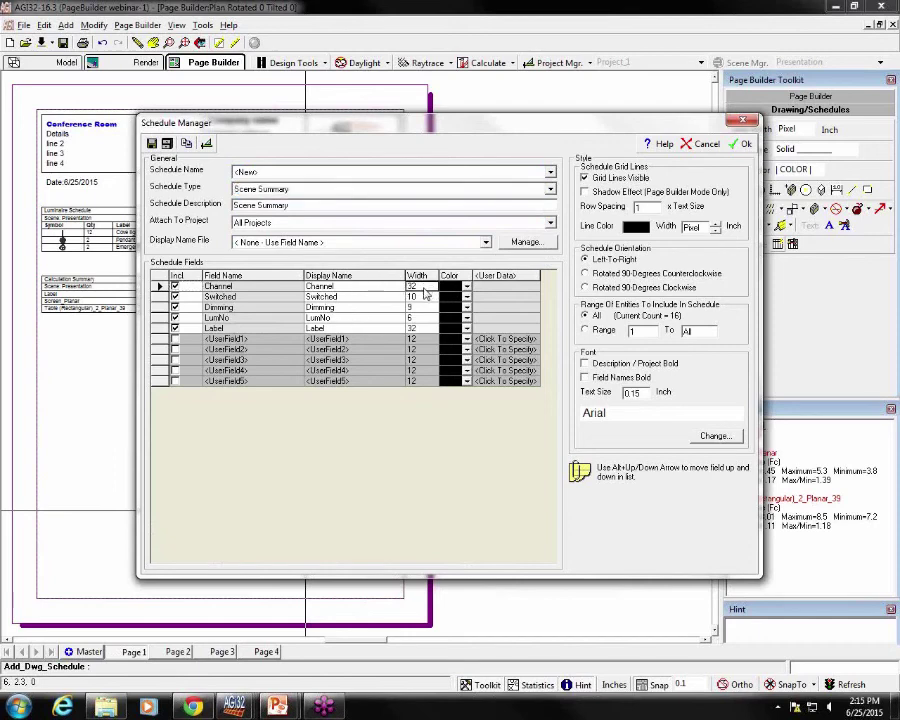
{"action": "key", "text": "shift+Home"}
{"action": "type", "text": "20"}
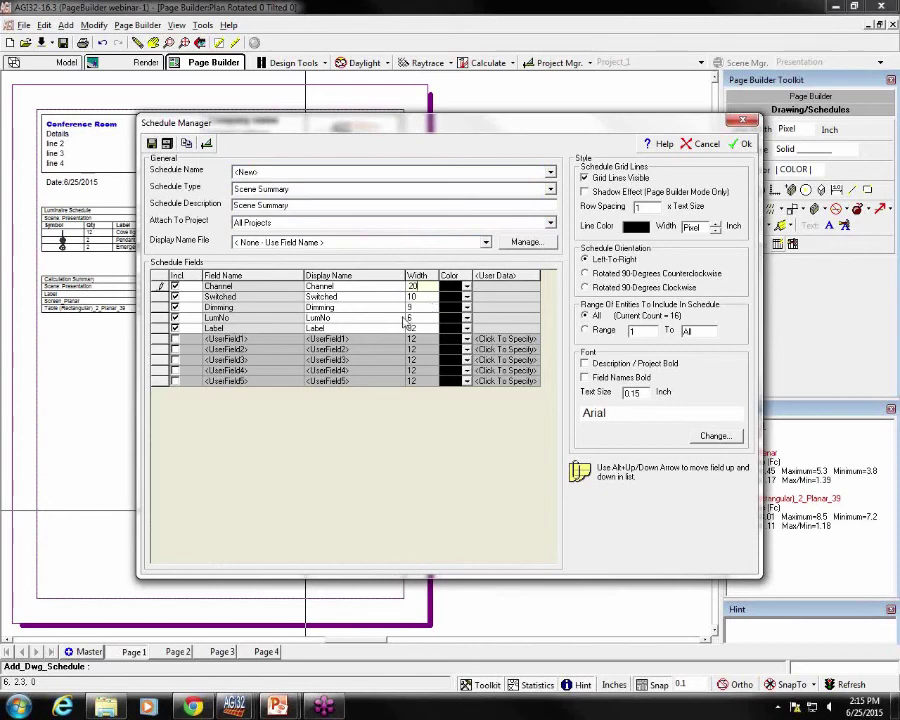
{"action": "left_click", "coordinate": [424, 328]}
{"action": "double_click", "coordinate": [424, 328]}
{"action": "type", "text": "20"}
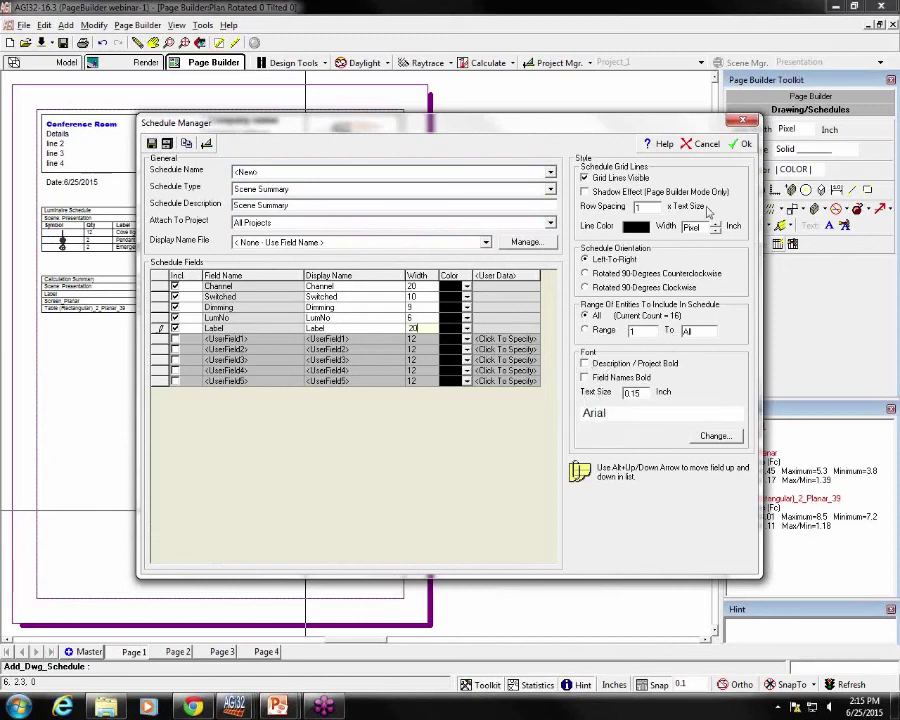
{"action": "left_click", "coordinate": [741, 144]}
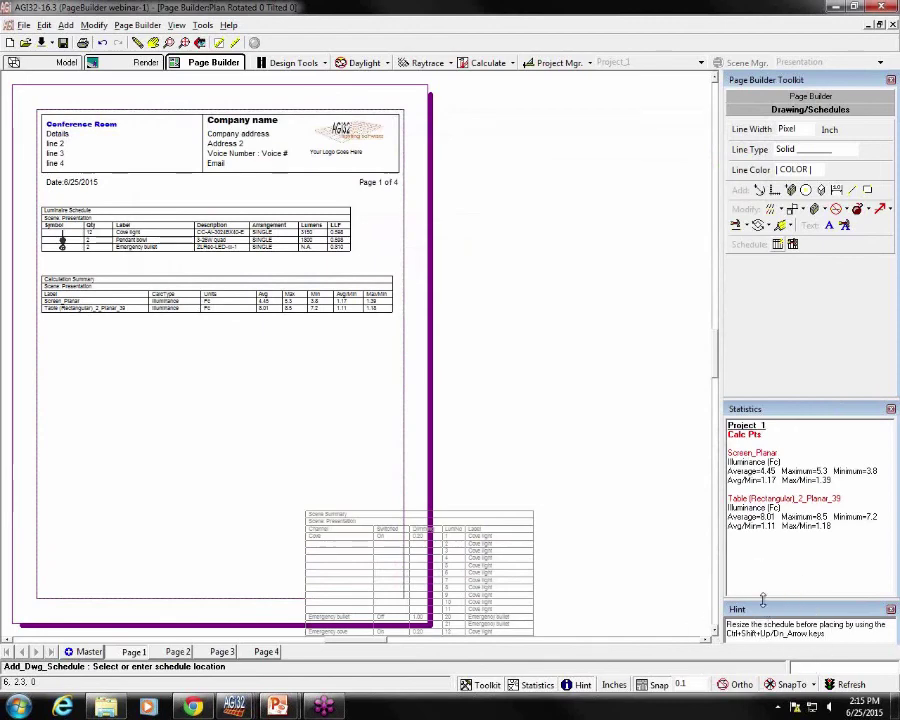
Place the shrunken Scene Summary at the left margin below the Calculation Summary, then reopen Calculation Summary settings
{"action": "left_click_drag", "start_coordinate": [762, 601], "coordinate": [835, 562]}
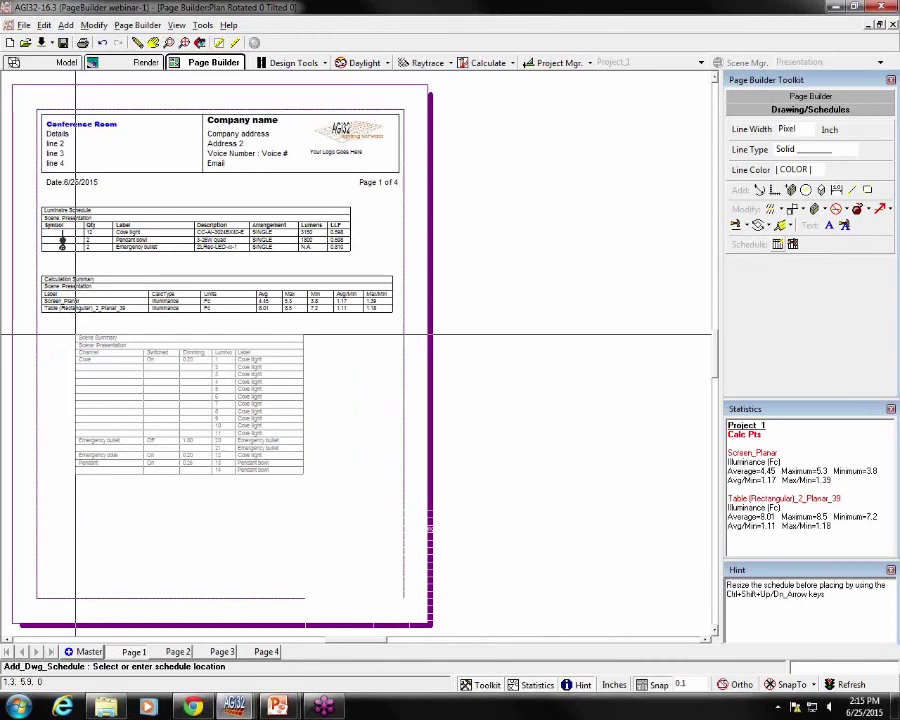
{"action": "left_click", "coordinate": [75, 333]}
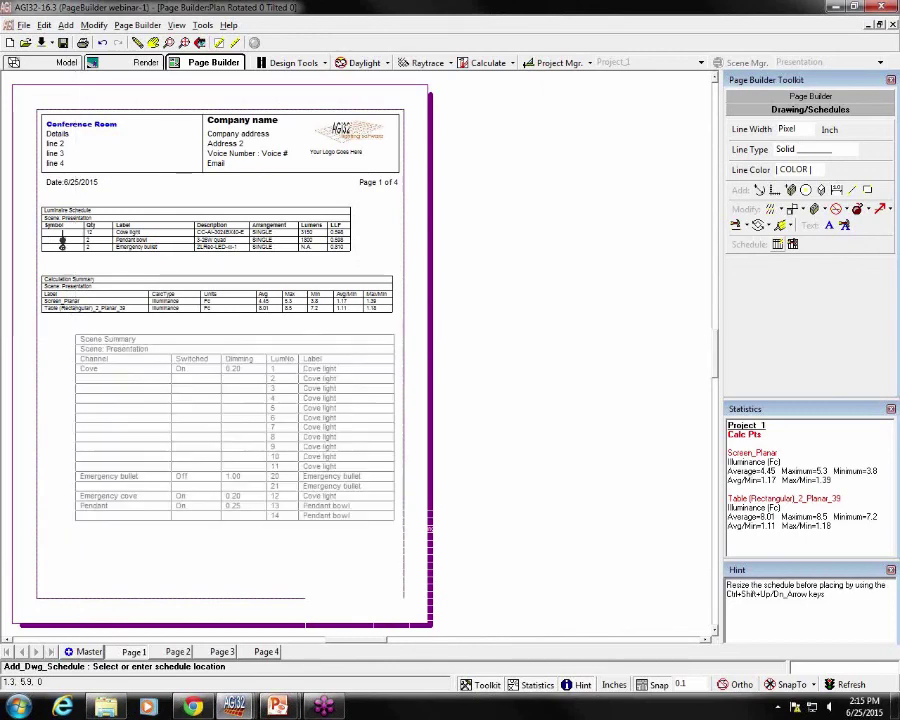
{"action": "key", "text": "ctrl+shift+Down"}
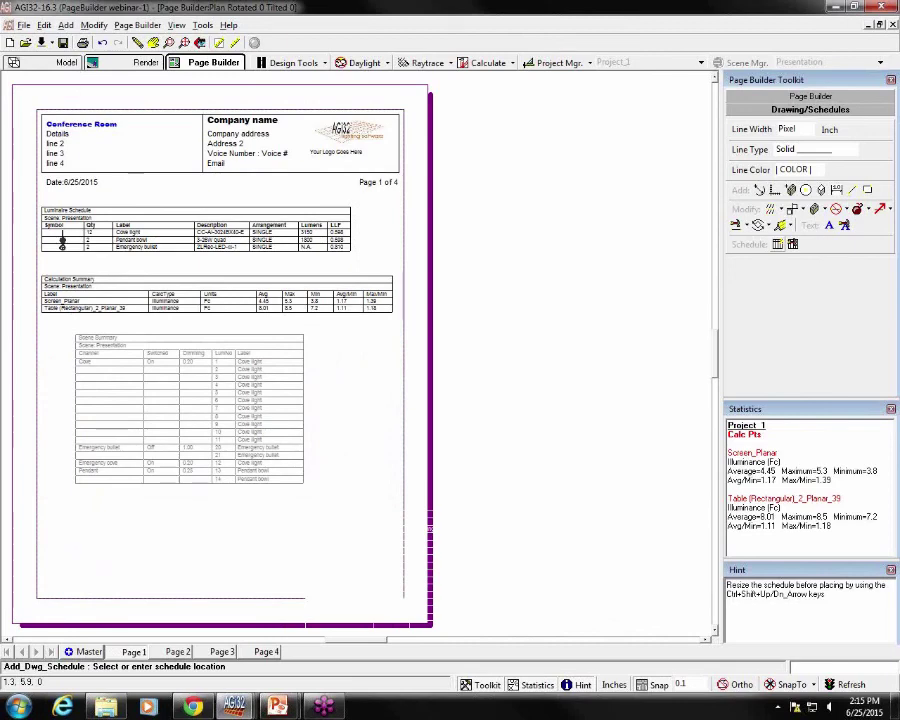
{"action": "key", "text": "ctrl+shift+Down"}
{"action": "left_click", "coordinate": [75, 333]}
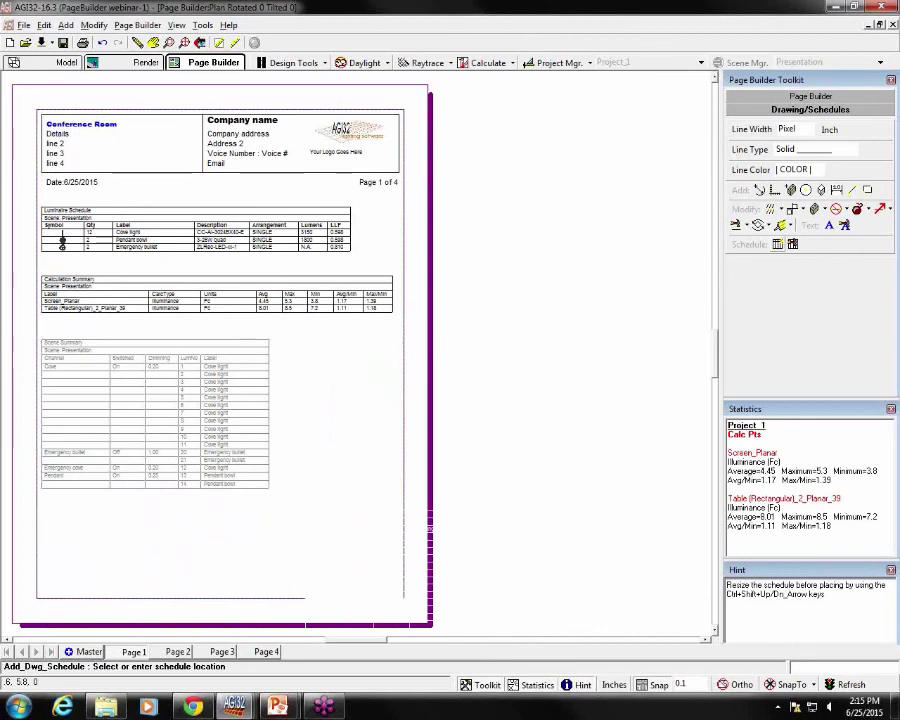
{"action": "left_click", "coordinate": [404, 341]}
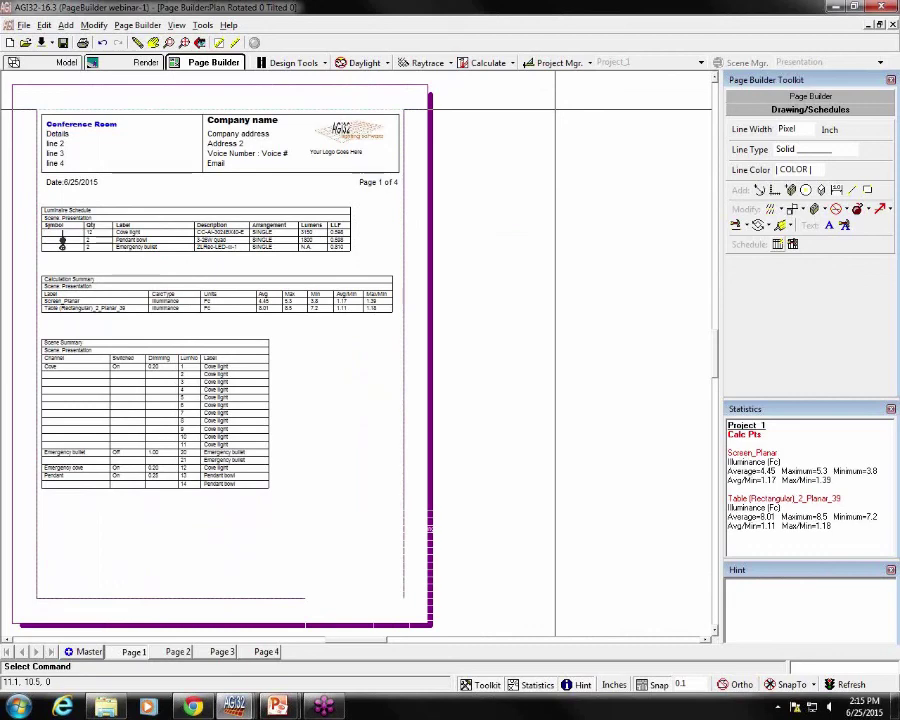
{"action": "left_click", "coordinate": [792, 245]}
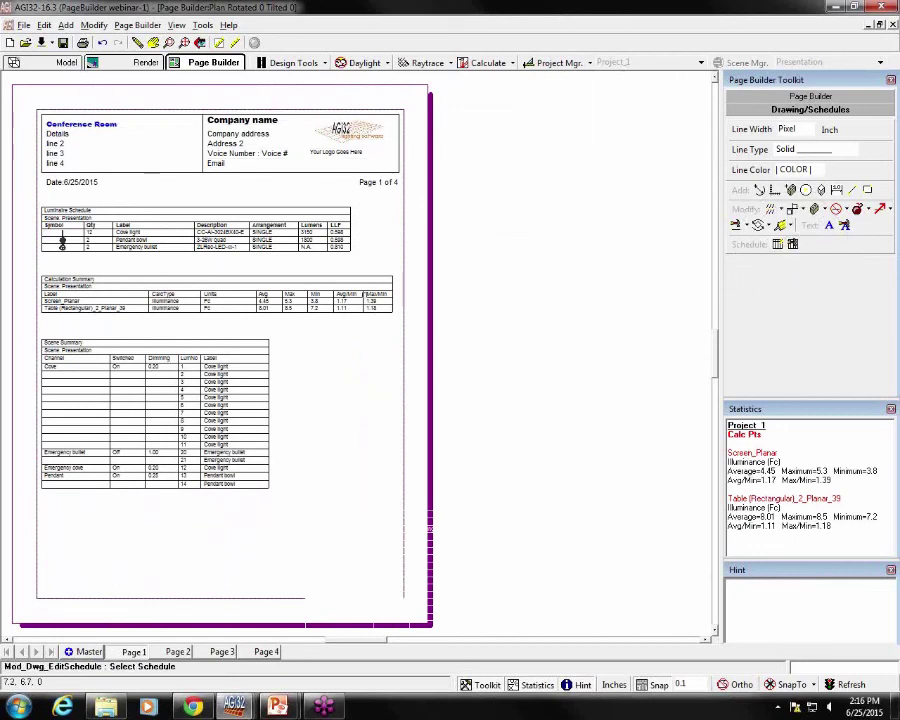
{"action": "left_click", "coordinate": [369, 291]}
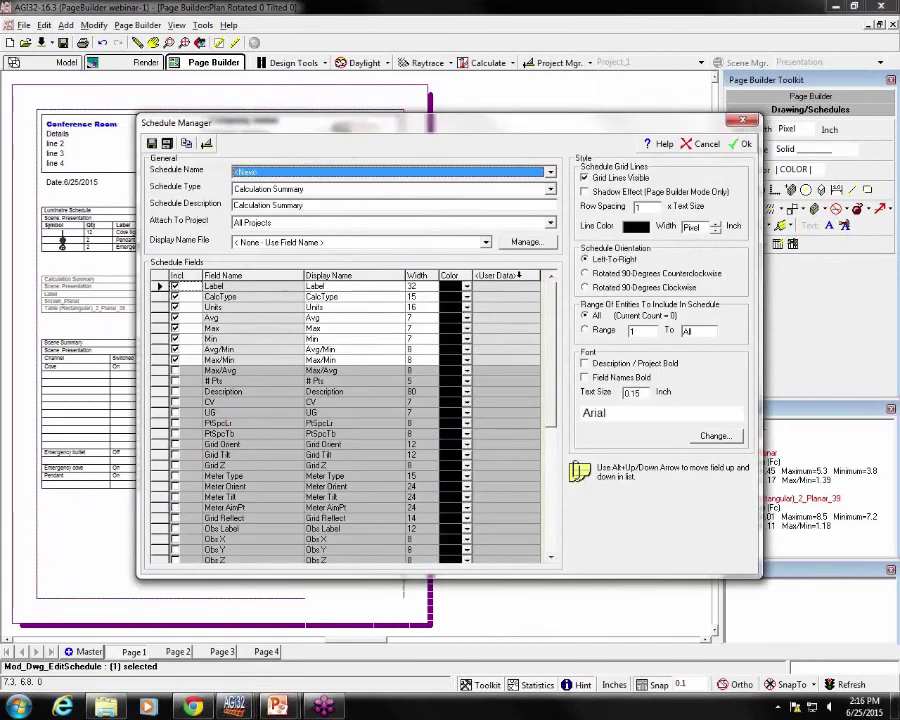